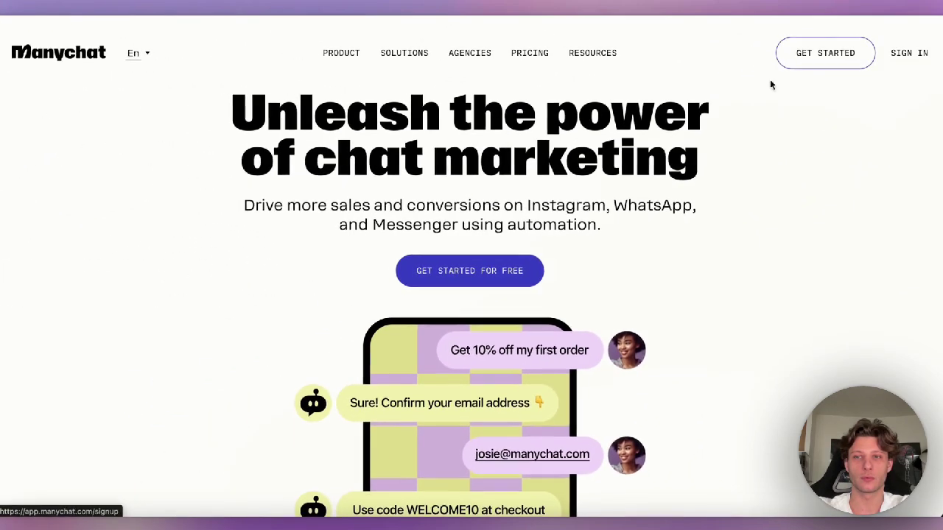
Step: Enter the Manychat account from the home page, look at the contacts, and start a new automation
{"action": "left_click", "coordinate": [455, 273]}
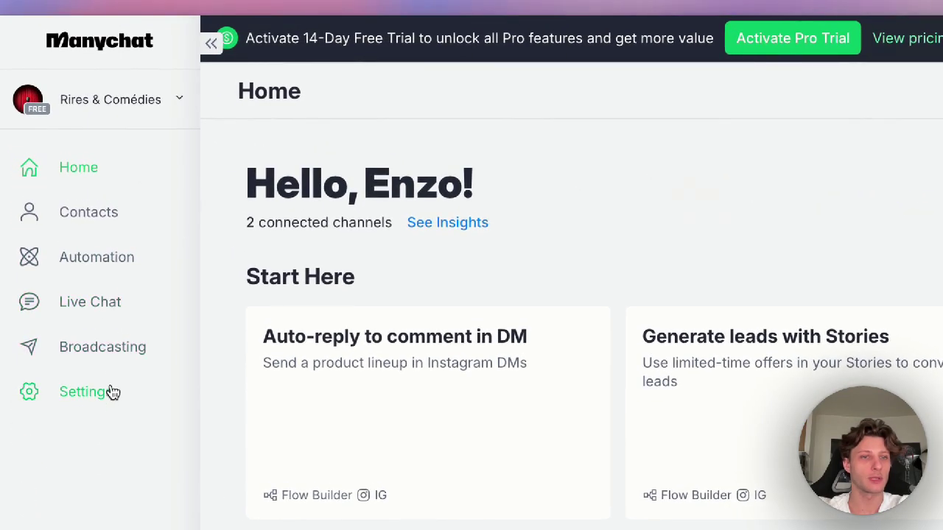
{"action": "left_click", "coordinate": [88, 212]}
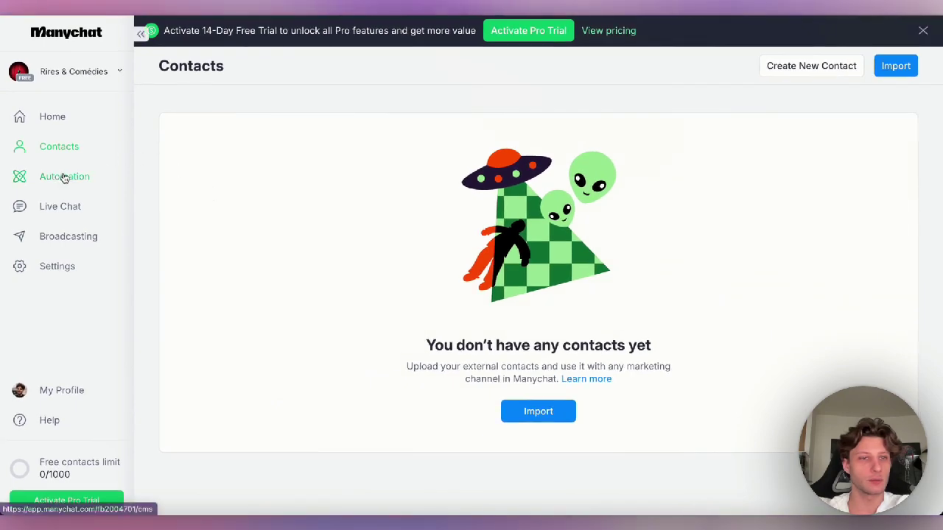
{"action": "left_click", "coordinate": [64, 178]}
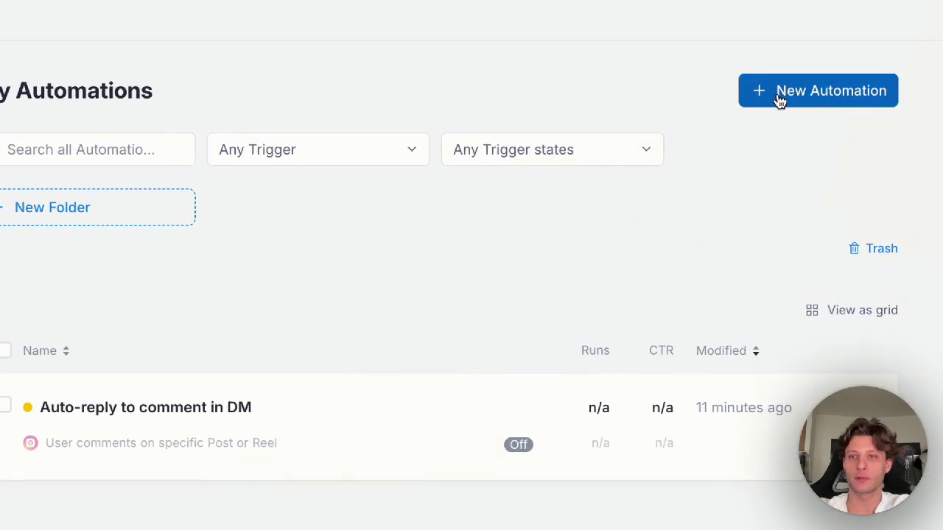
{"action": "left_click", "coordinate": [779, 101]}
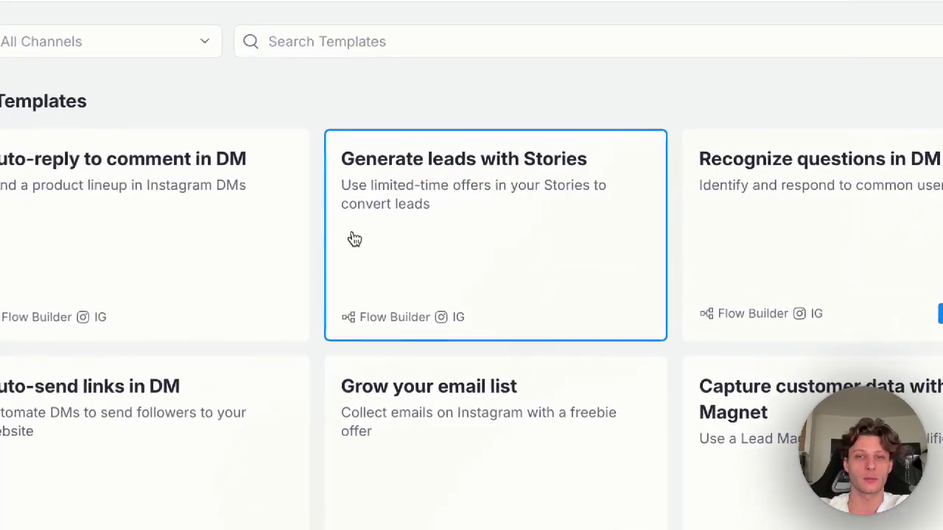
Step: Browse the ready-made templates and set up the "Auto-reply to comment in DM" template
{"action": "scroll", "coordinate": [377, 236], "scroll_direction": "down", "scroll_amount": 3}
{"action": "scroll", "coordinate": [354, 238], "scroll_direction": "down", "scroll_amount": 2}
{"action": "scroll", "coordinate": [375, 234], "scroll_direction": "down", "scroll_amount": 2}
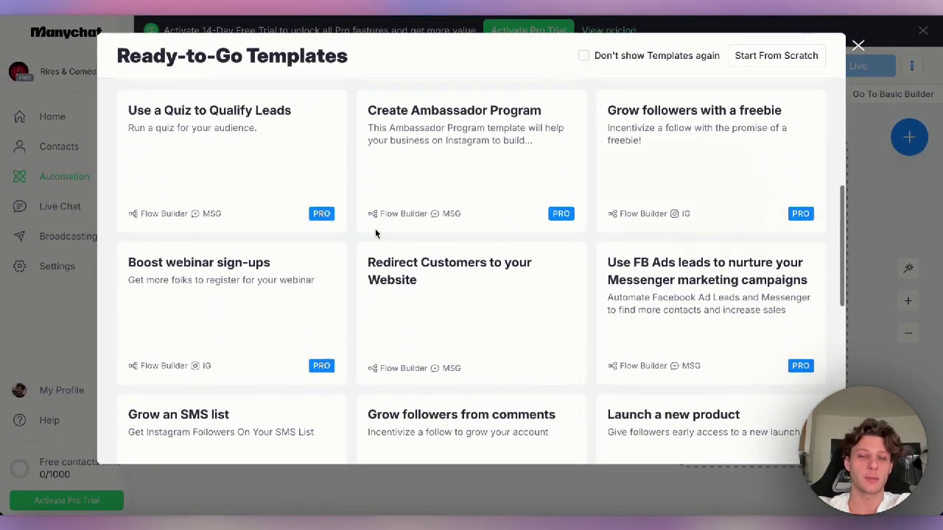
{"action": "scroll", "coordinate": [375, 233], "scroll_direction": "down", "scroll_amount": 2}
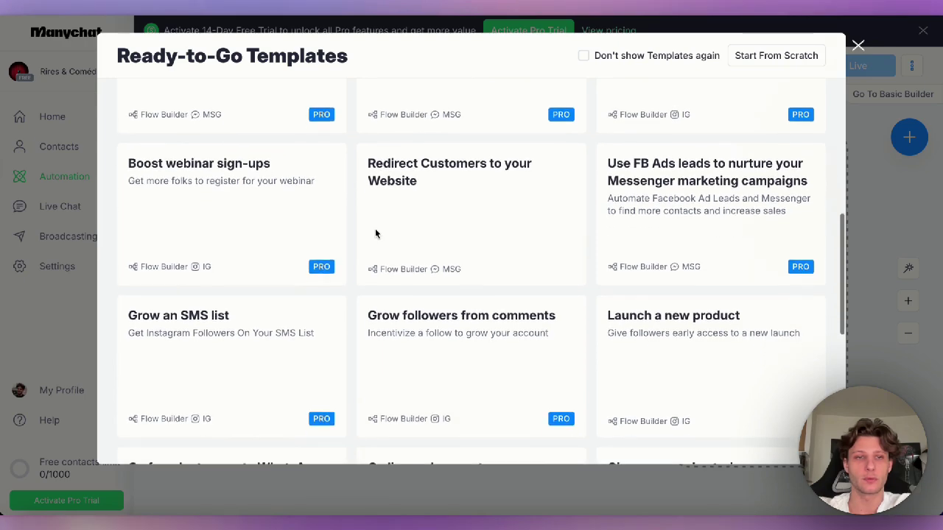
{"action": "scroll", "coordinate": [375, 234], "scroll_direction": "down", "scroll_amount": 1}
{"action": "scroll", "coordinate": [376, 235], "scroll_direction": "down", "scroll_amount": 3}
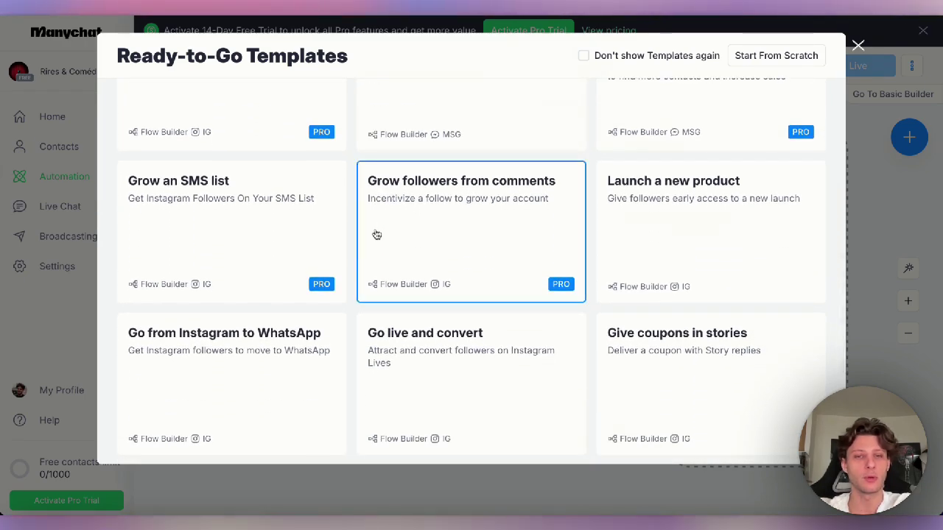
{"action": "scroll", "coordinate": [376, 235], "scroll_direction": "up", "scroll_amount": 5}
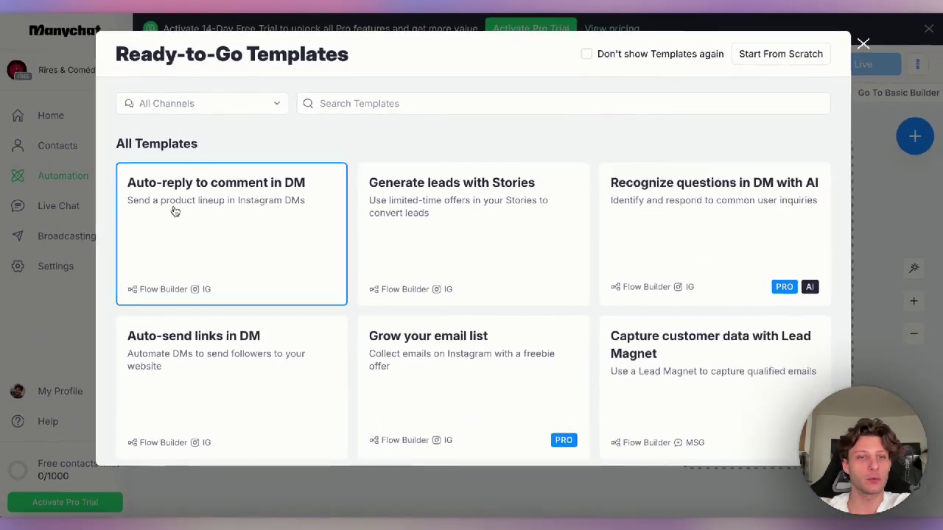
{"action": "left_click", "coordinate": [175, 212]}
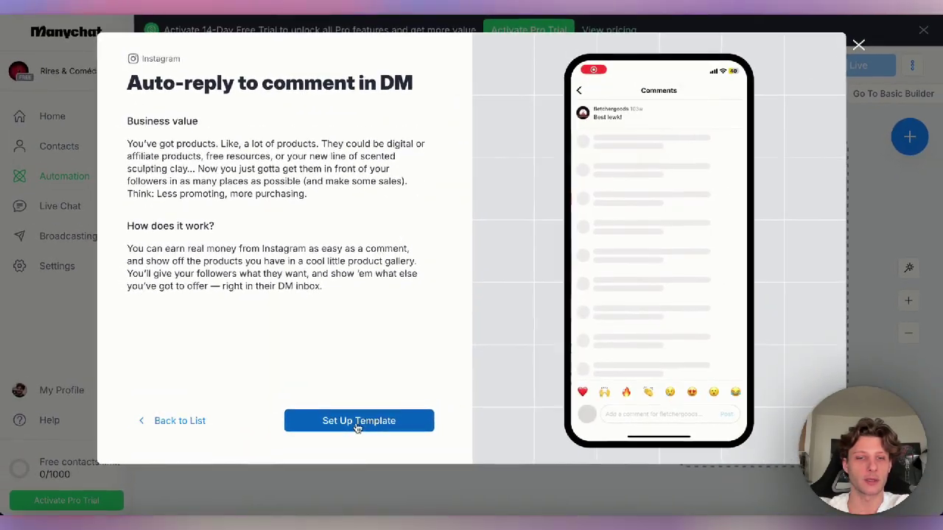
{"action": "left_click", "coordinate": [359, 423]}
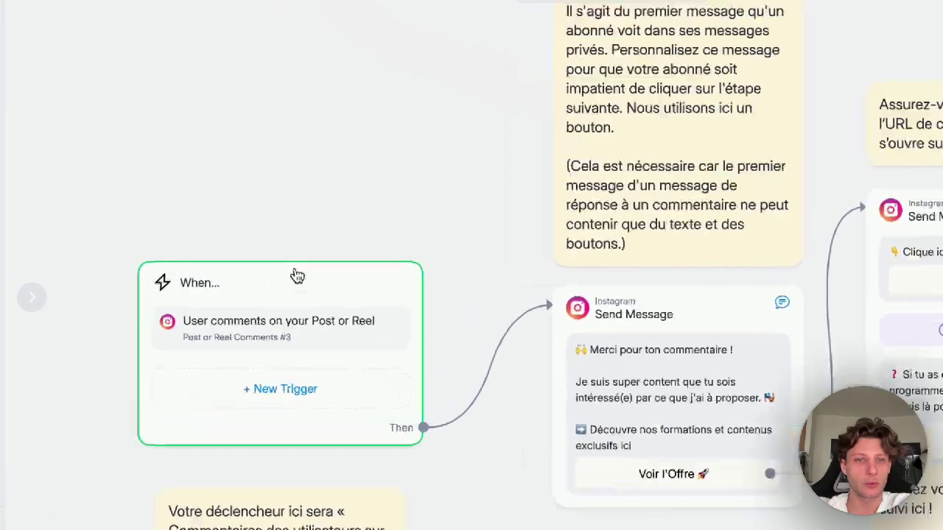
Step: Examine the When block, its note, the options of its Post or Reel comment trigger, and the new trigger choice
{"action": "scroll", "coordinate": [296, 275], "scroll_direction": "up", "scroll_amount": 3}
{"action": "scroll", "coordinate": [297, 276], "scroll_direction": "down", "scroll_amount": 5}
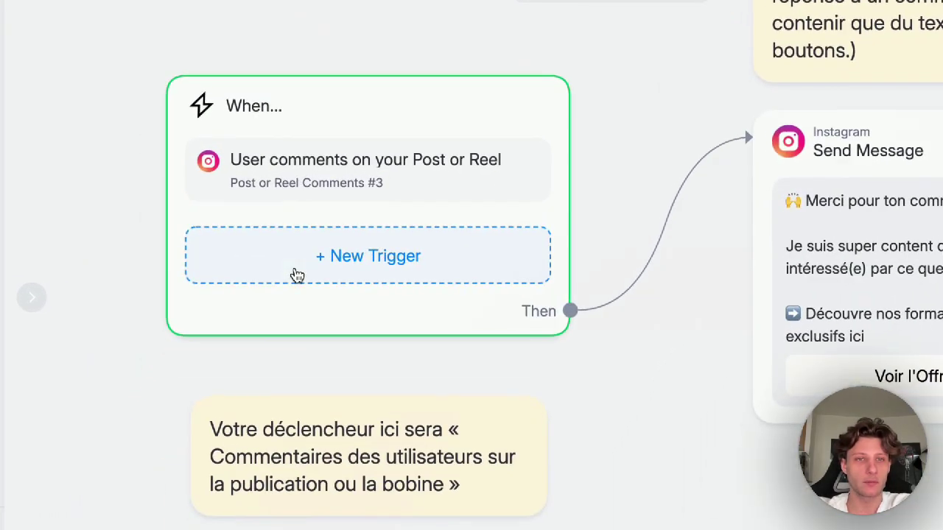
{"action": "left_click", "coordinate": [230, 436]}
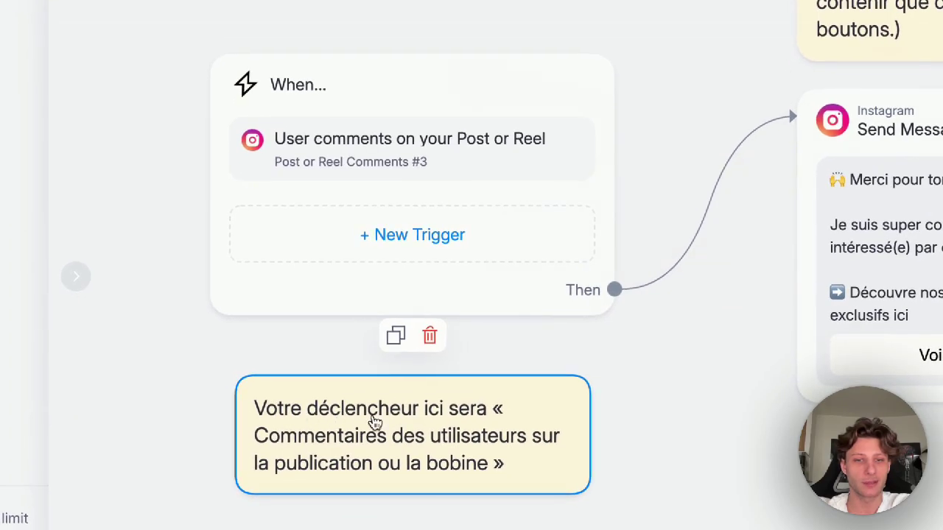
{"action": "left_click", "coordinate": [436, 83]}
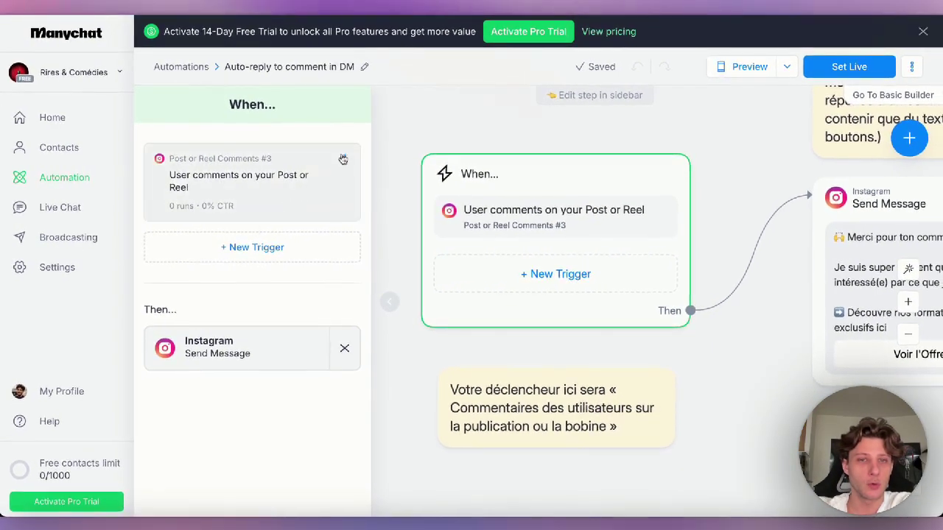
{"action": "left_click", "coordinate": [344, 162]}
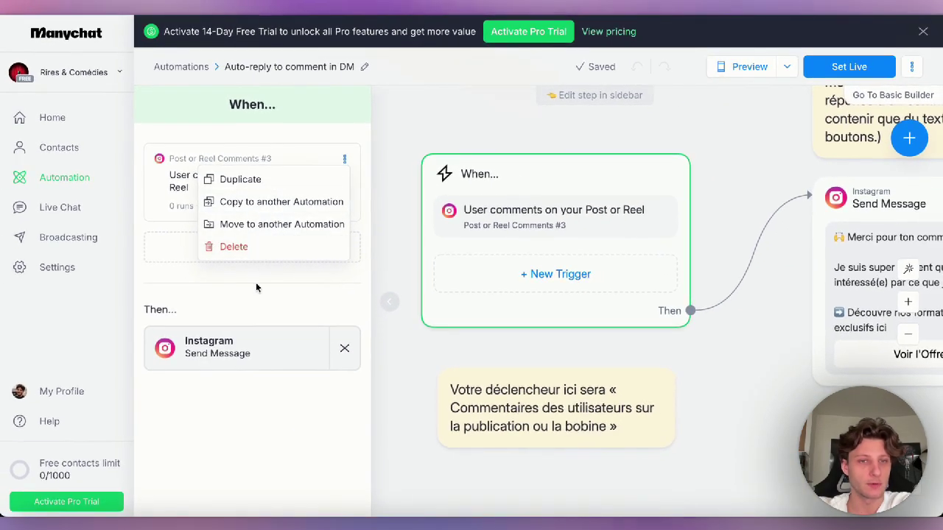
{"action": "left_click", "coordinate": [257, 287]}
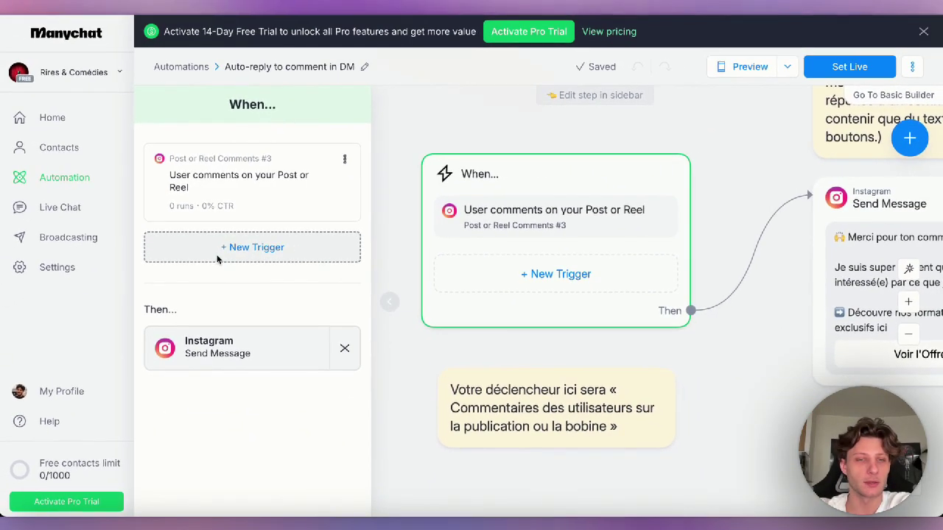
{"action": "left_click", "coordinate": [217, 259]}
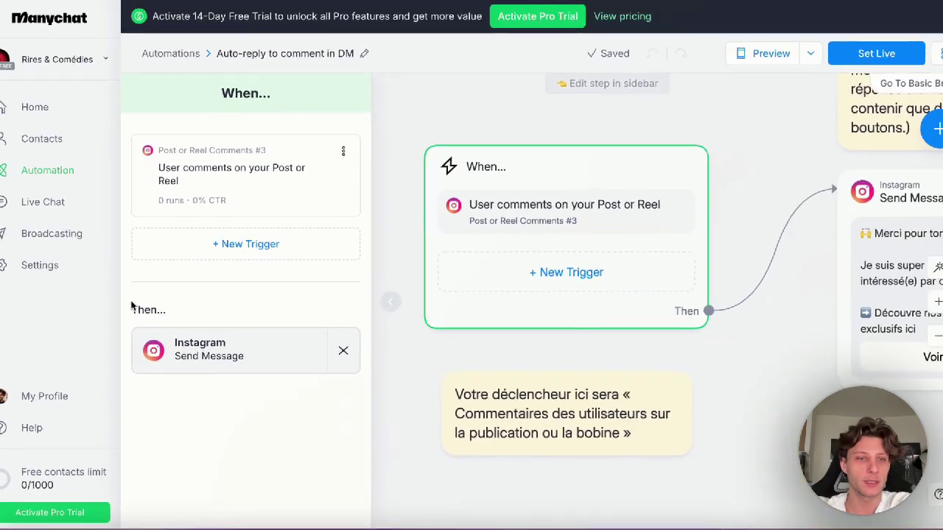
Step: Open the first Instagram Send Message step and review the text of its comment reply
{"action": "left_click", "coordinate": [196, 355]}
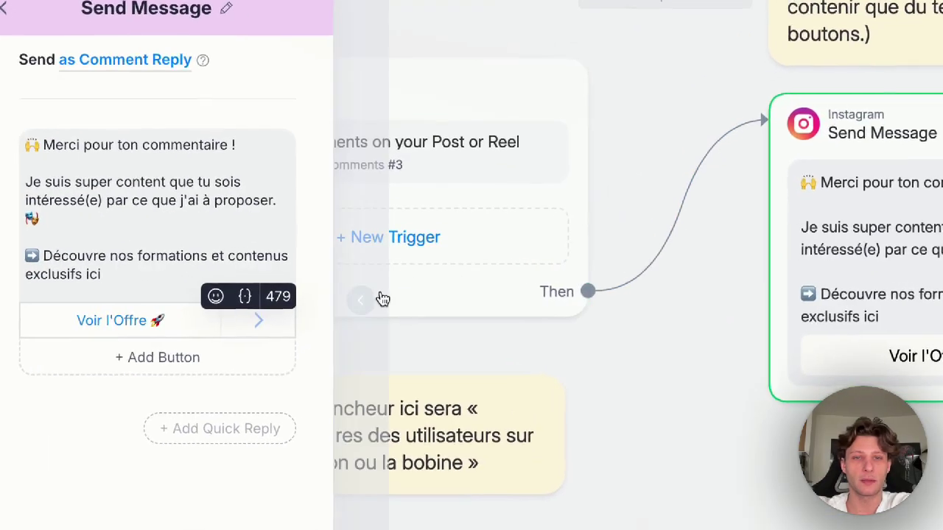
{"action": "left_click", "coordinate": [640, 326]}
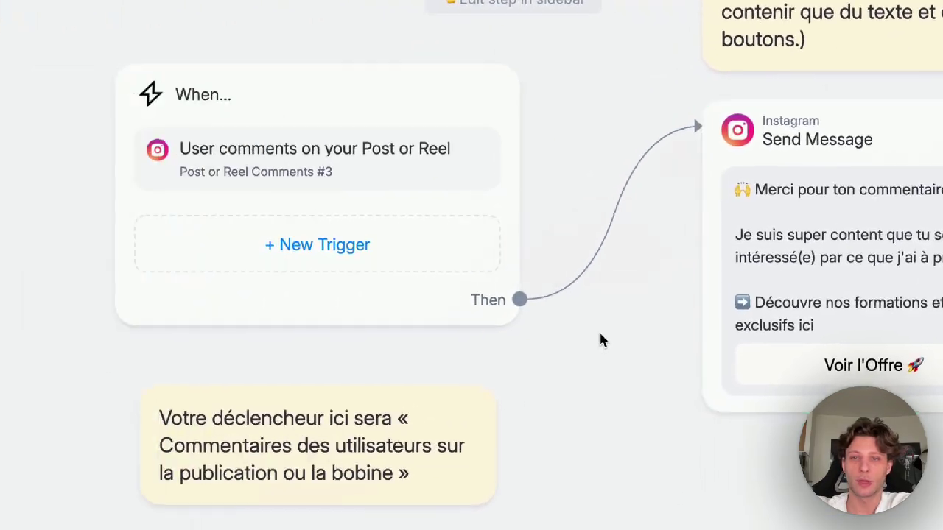
{"action": "left_click", "coordinate": [602, 337]}
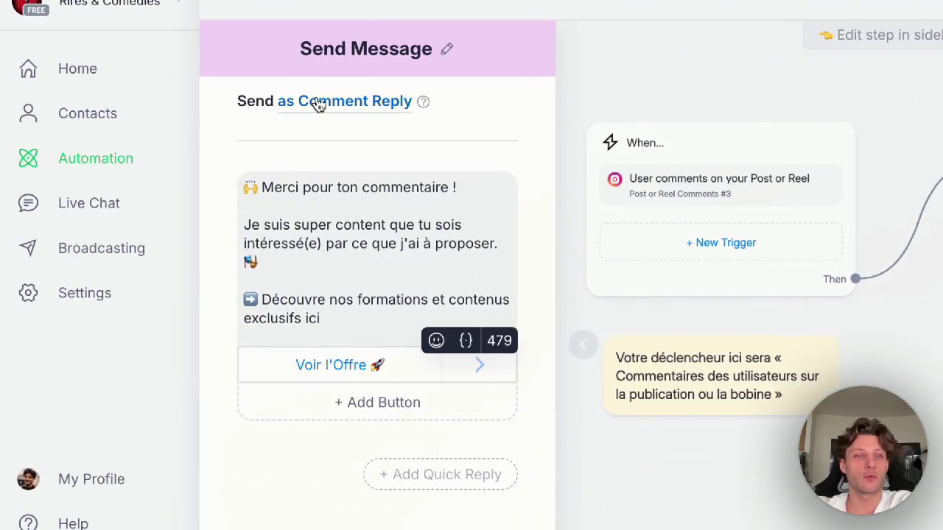
{"action": "left_click", "coordinate": [367, 193]}
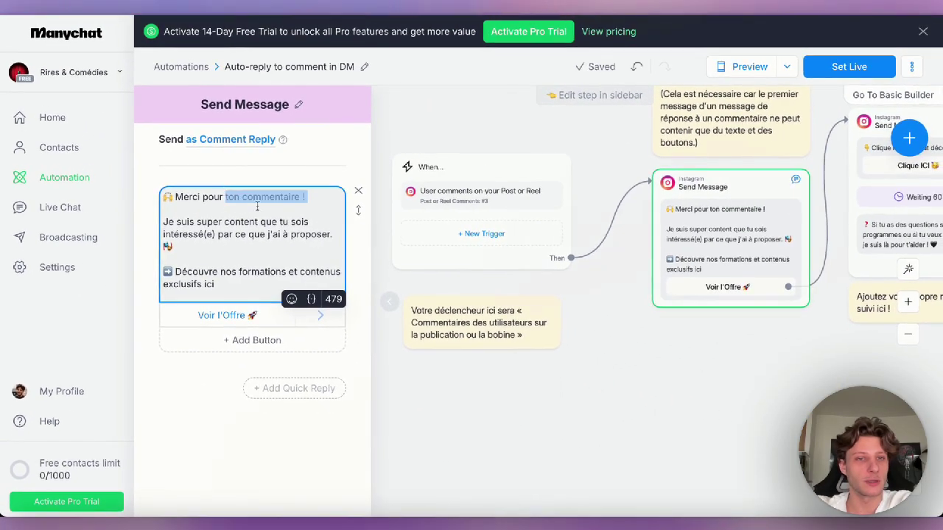
{"action": "left_click", "coordinate": [228, 223]}
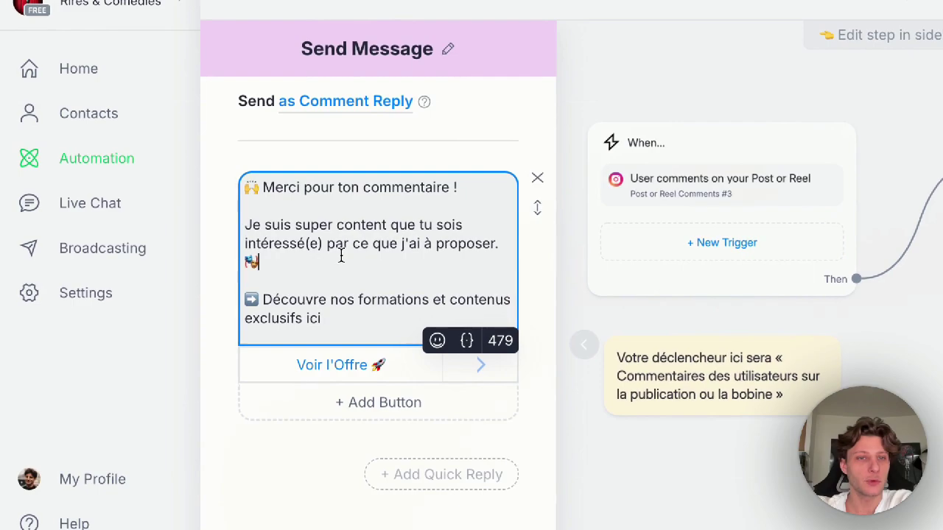
{"action": "left_click_drag", "start_coordinate": [341, 255], "coordinate": [230, 232]}
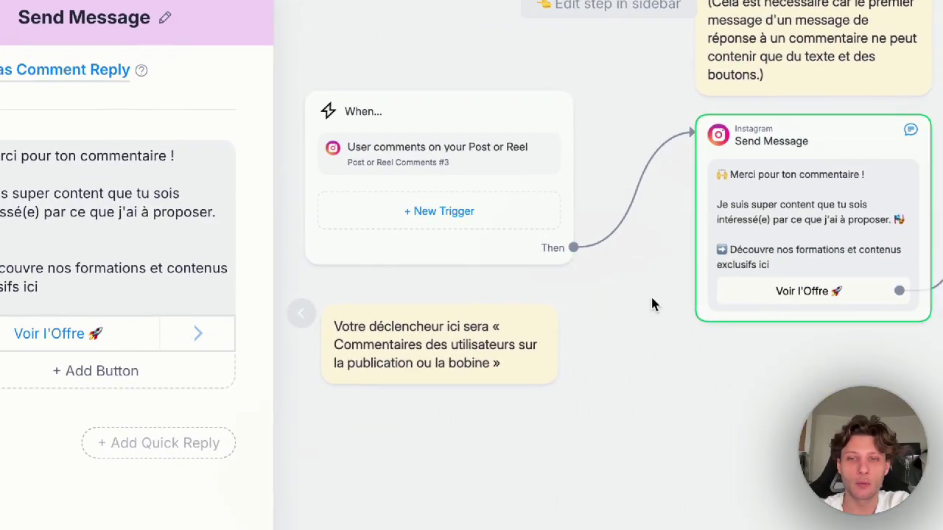
Step: Examine the second Send Message step and open its "Clique ICI" button for editing
{"action": "scroll", "coordinate": [820, 290], "scroll_direction": "right", "scroll_amount": 5}
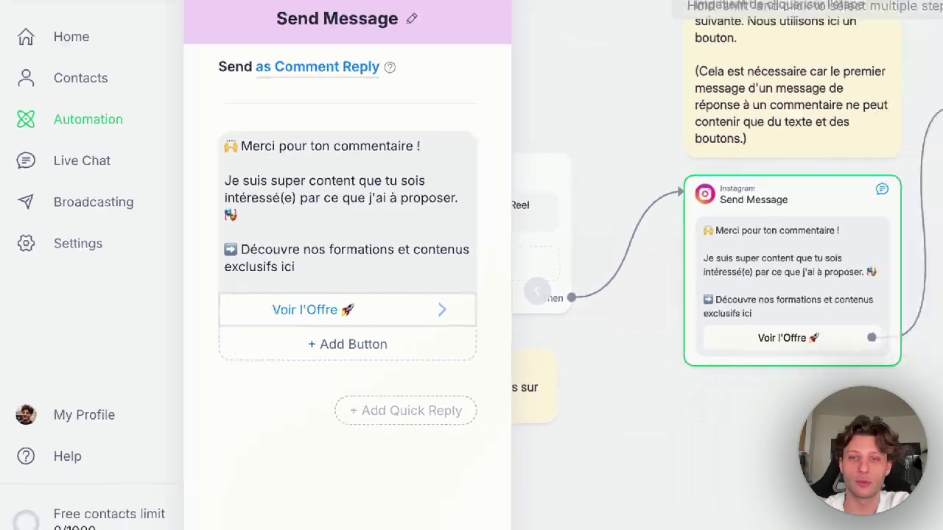
{"action": "scroll", "coordinate": [769, 323], "scroll_direction": "right", "scroll_amount": 5}
{"action": "scroll", "coordinate": [624, 321], "scroll_direction": "up", "scroll_amount": 3}
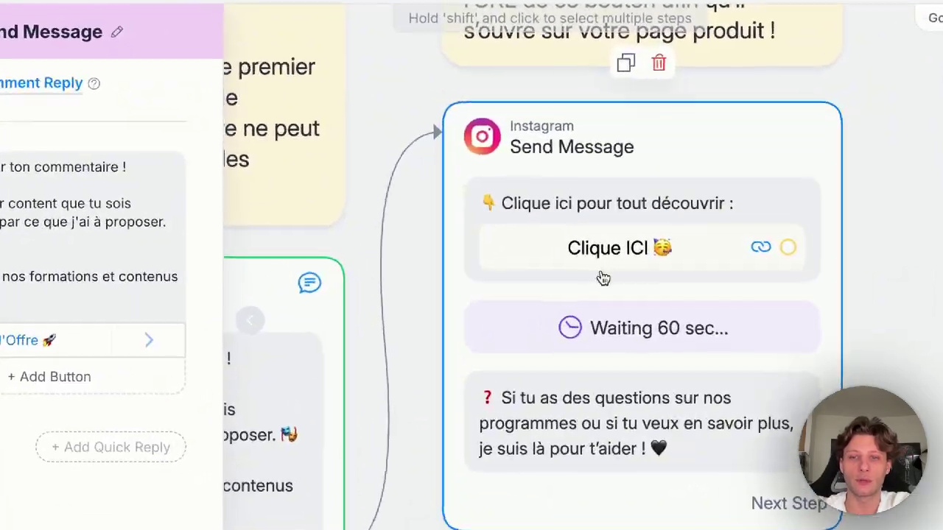
{"action": "scroll", "coordinate": [626, 243], "scroll_direction": "down", "scroll_amount": 3}
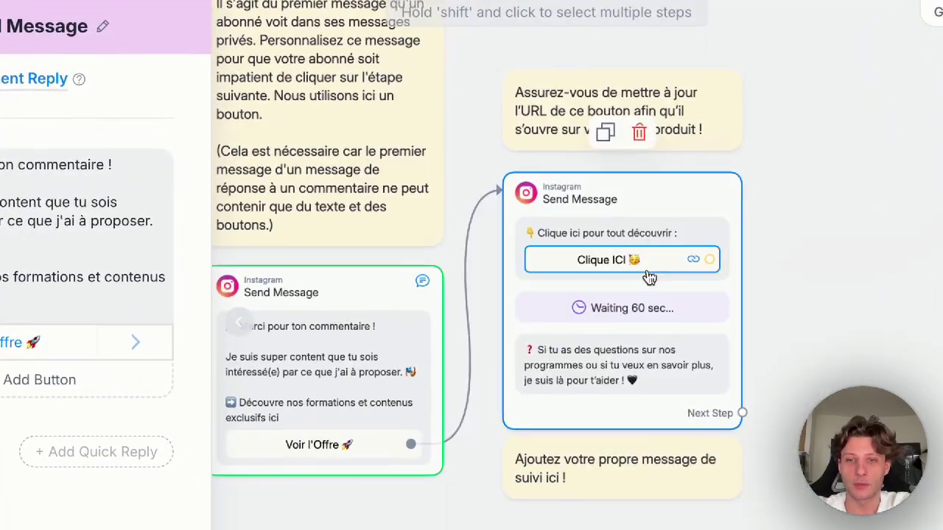
{"action": "scroll", "coordinate": [646, 280], "scroll_direction": "right", "scroll_amount": 2}
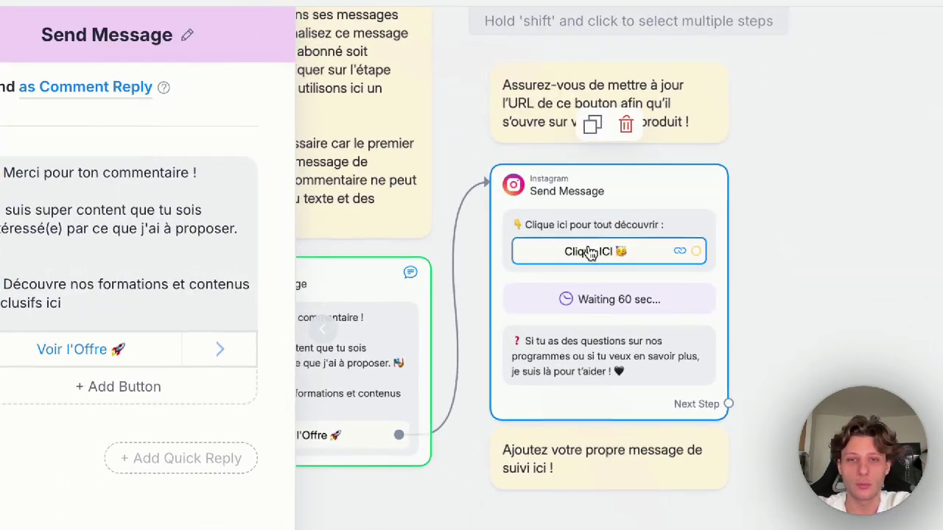
{"action": "scroll", "coordinate": [741, 262], "scroll_direction": "up", "scroll_amount": 2}
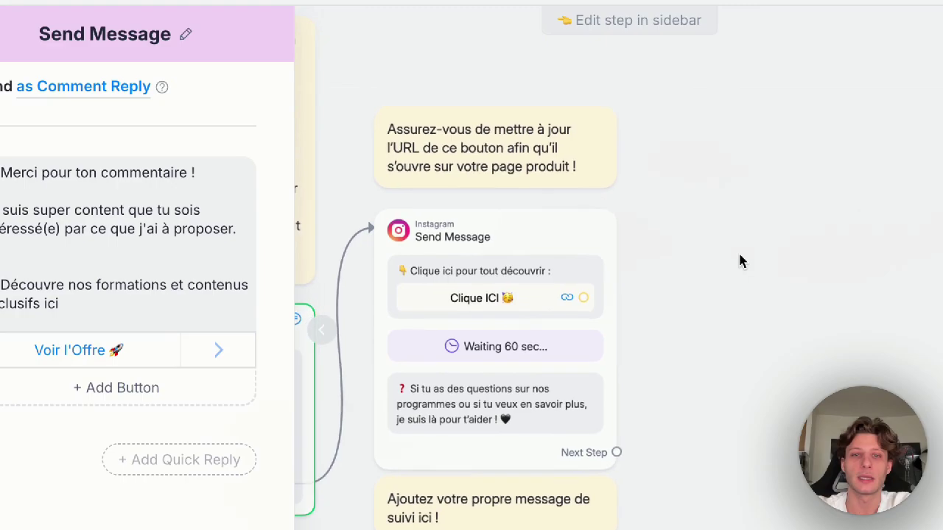
{"action": "scroll", "coordinate": [738, 261], "scroll_direction": "left", "scroll_amount": 2}
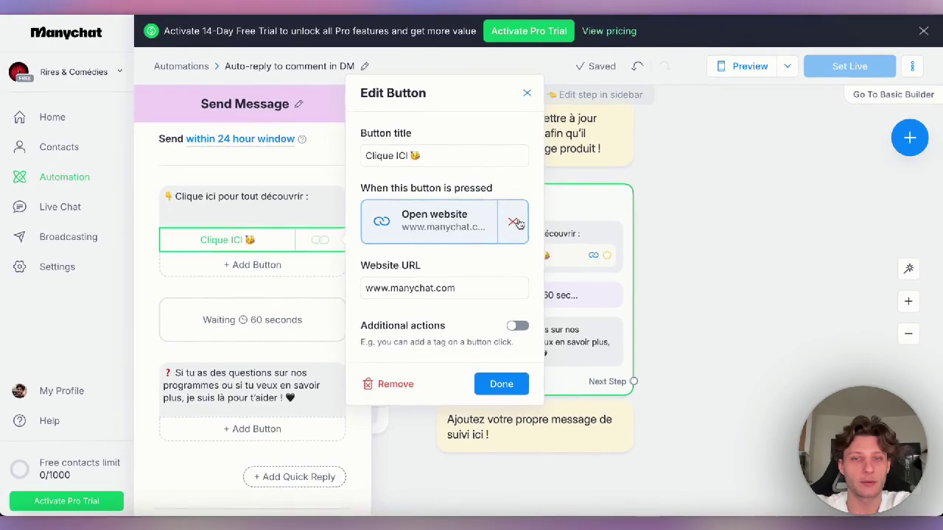
Step: Remove the website action from the "Clique ICI" button and review the available replacement actions
{"action": "left_click", "coordinate": [514, 222]}
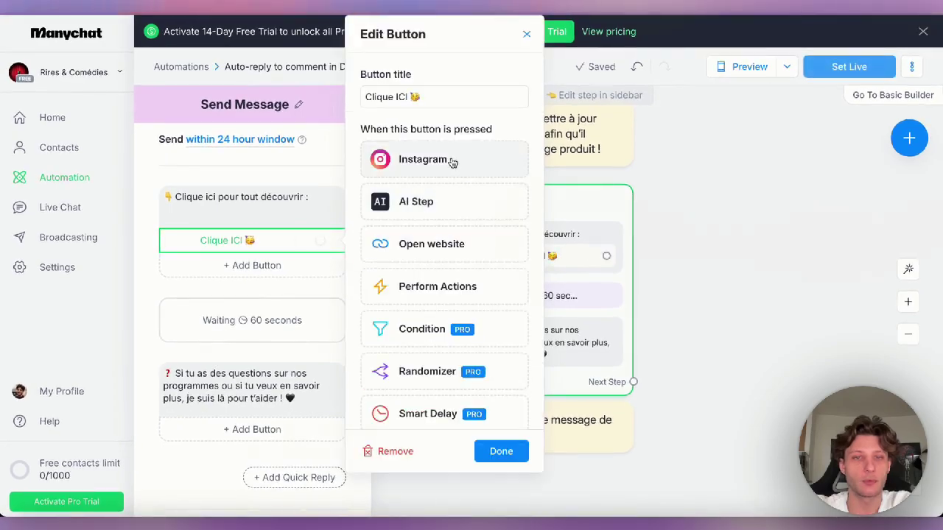
{"action": "left_click", "coordinate": [298, 252]}
{"action": "left_click", "coordinate": [259, 246]}
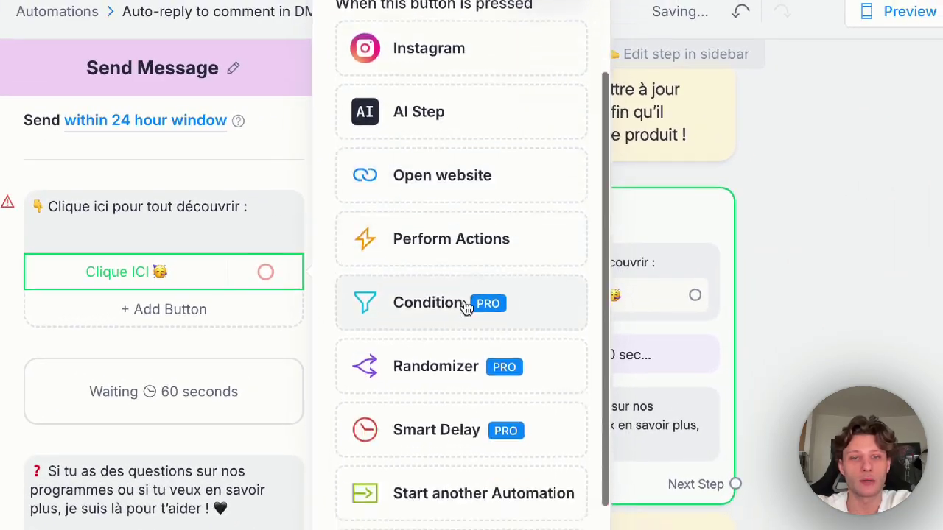
{"action": "scroll", "coordinate": [466, 307], "scroll_direction": "down", "scroll_amount": 2}
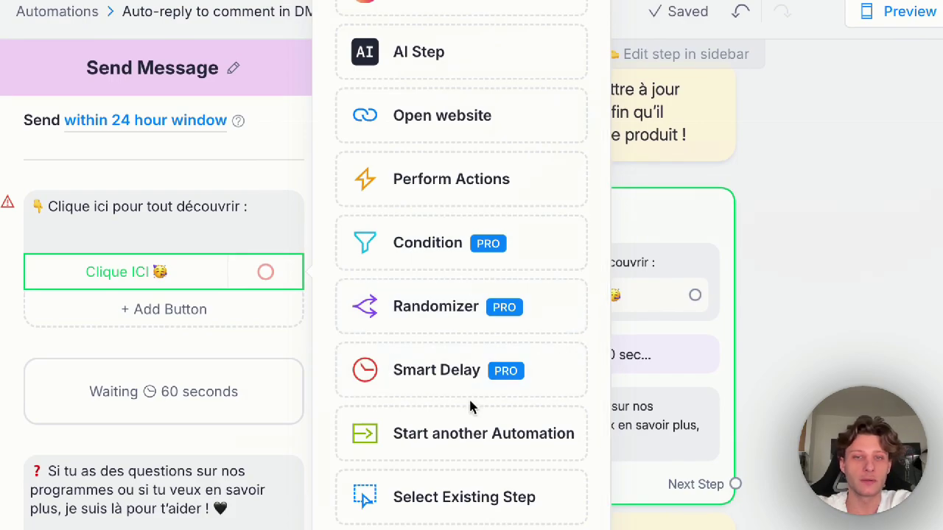
{"action": "scroll", "coordinate": [472, 406], "scroll_direction": "up", "scroll_amount": 1}
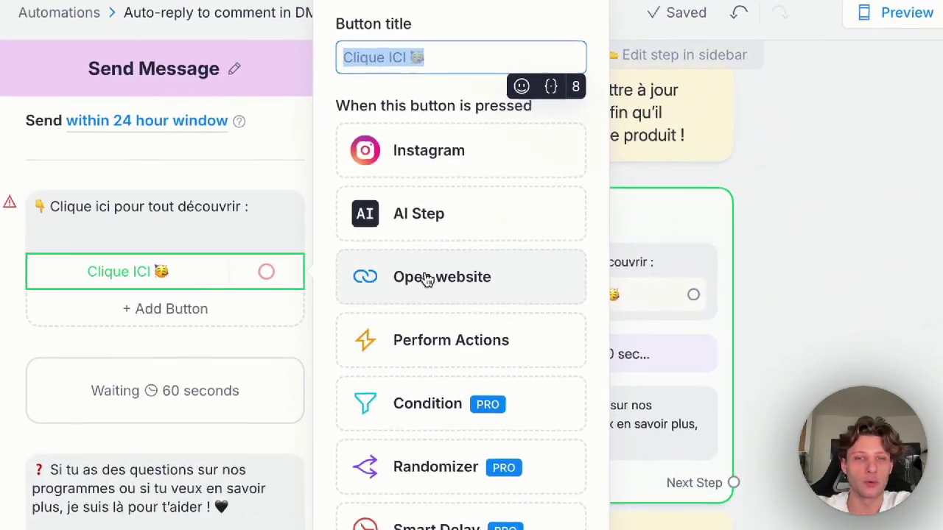
{"action": "left_click", "coordinate": [428, 243]}
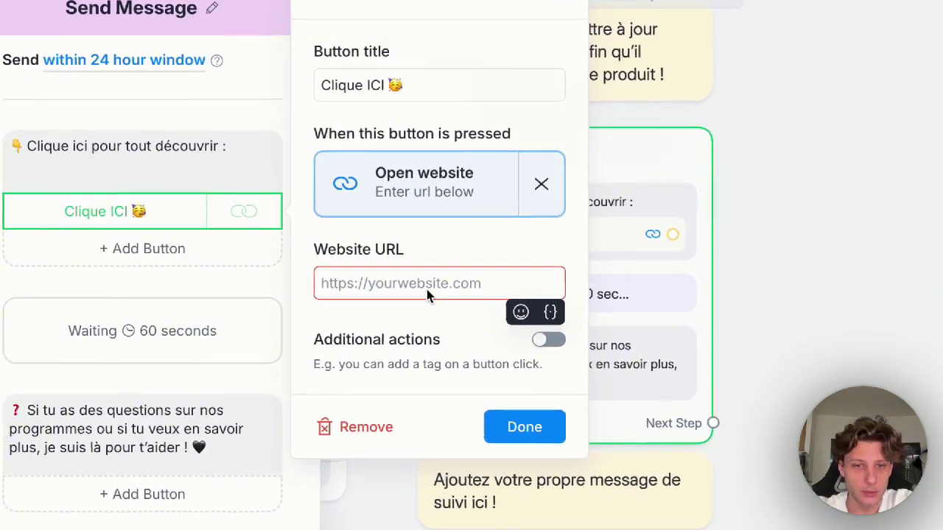
{"action": "type", "text": "https://www.skool.com/soclose-academy-6736"}
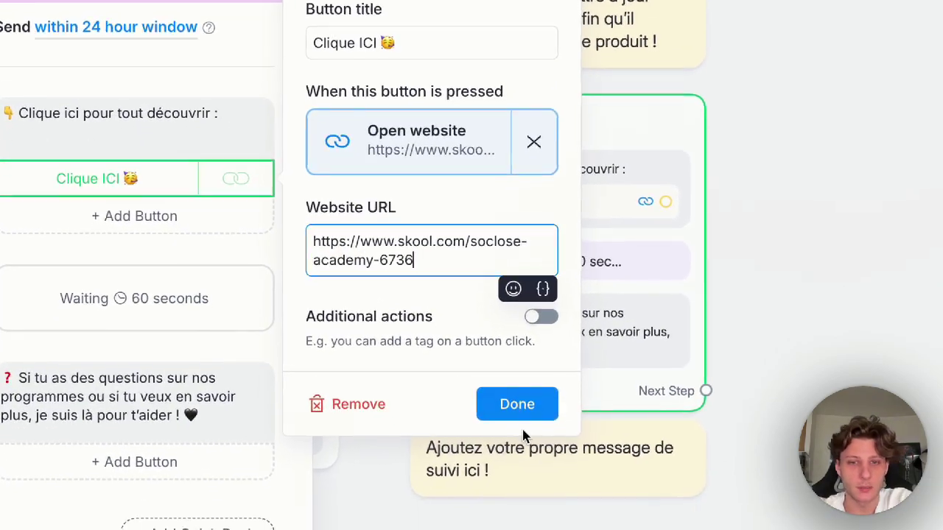
{"action": "left_click", "coordinate": [517, 403]}
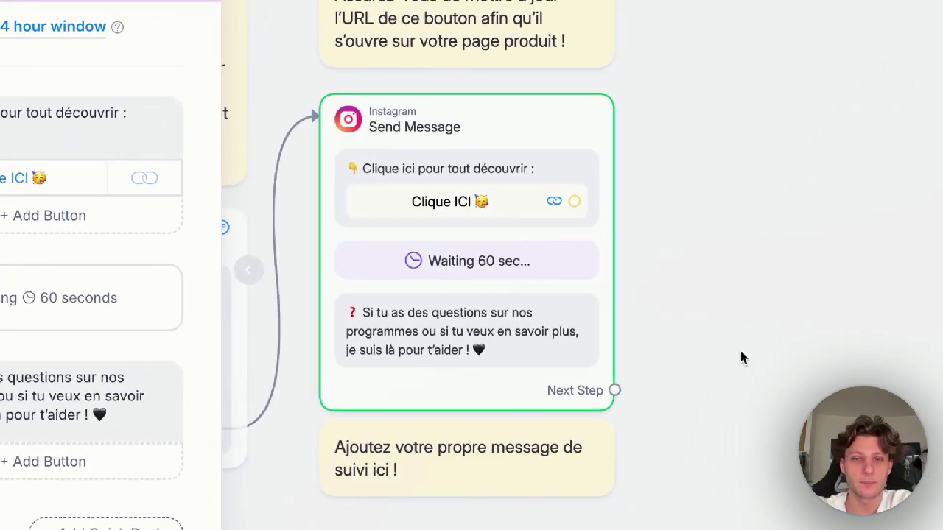
Step: Reopen the "Clique ICI" button of the second Send Message step, check its website URL, and close the button settings
{"action": "scroll", "coordinate": [740, 358], "scroll_direction": "down", "scroll_amount": 2}
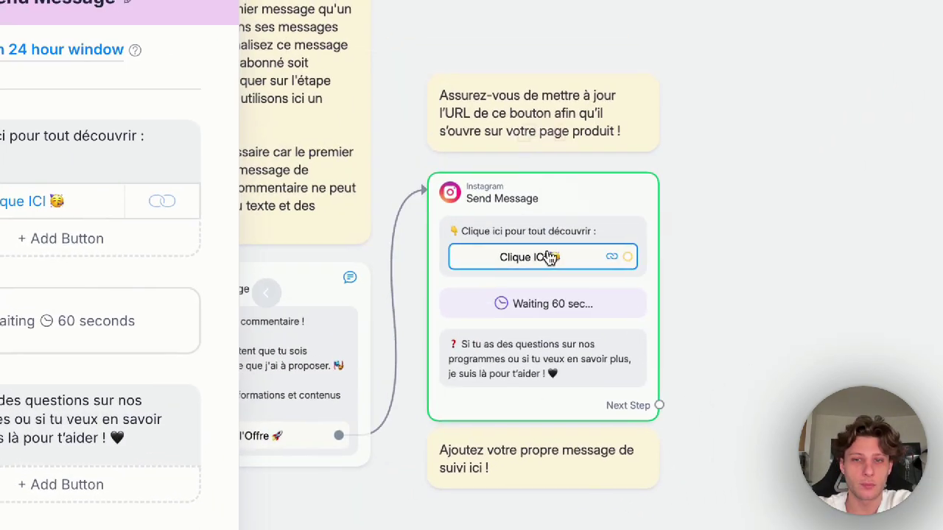
{"action": "left_click", "coordinate": [549, 258]}
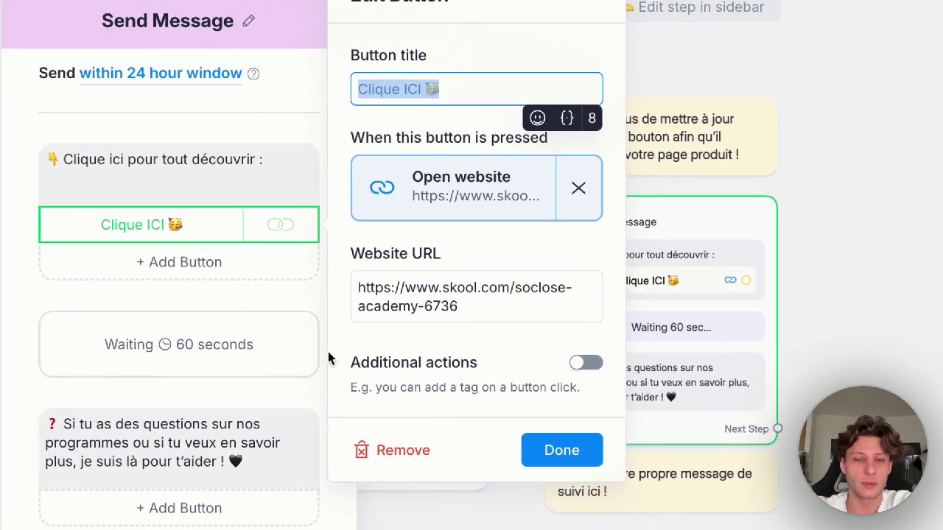
{"action": "left_click_drag", "start_coordinate": [530, 292], "coordinate": [381, 278]}
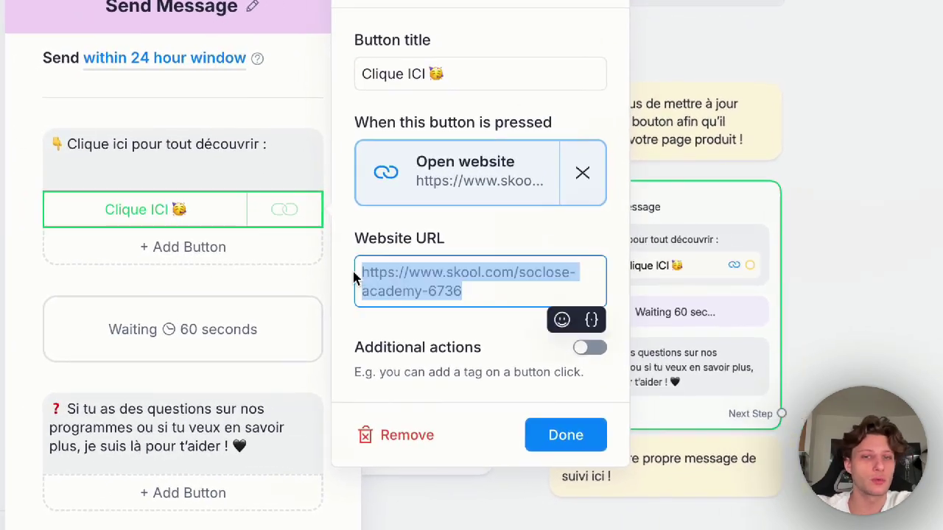
{"action": "left_click", "coordinate": [376, 246]}
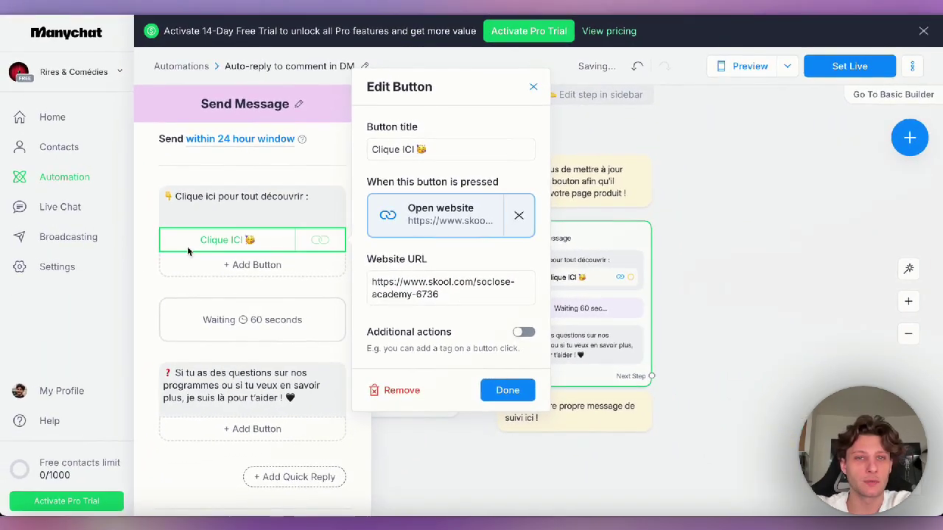
{"action": "left_click", "coordinate": [763, 309]}
Step: Look over the complete flow from comment trigger to final message and set the automation live
{"action": "scroll", "coordinate": [761, 309], "scroll_direction": "down", "scroll_amount": 5}
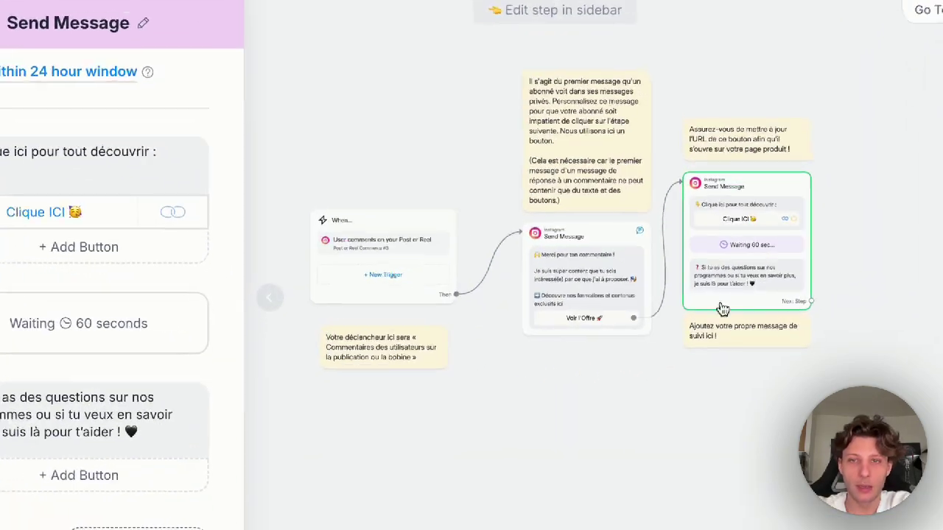
{"action": "left_click", "coordinate": [641, 236]}
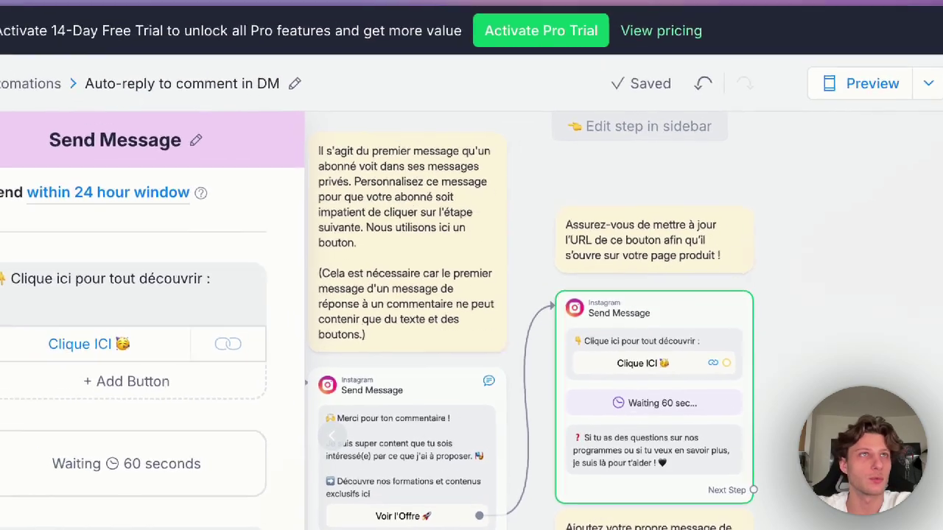
{"action": "scroll", "coordinate": [669, 281], "scroll_direction": "down", "scroll_amount": 3}
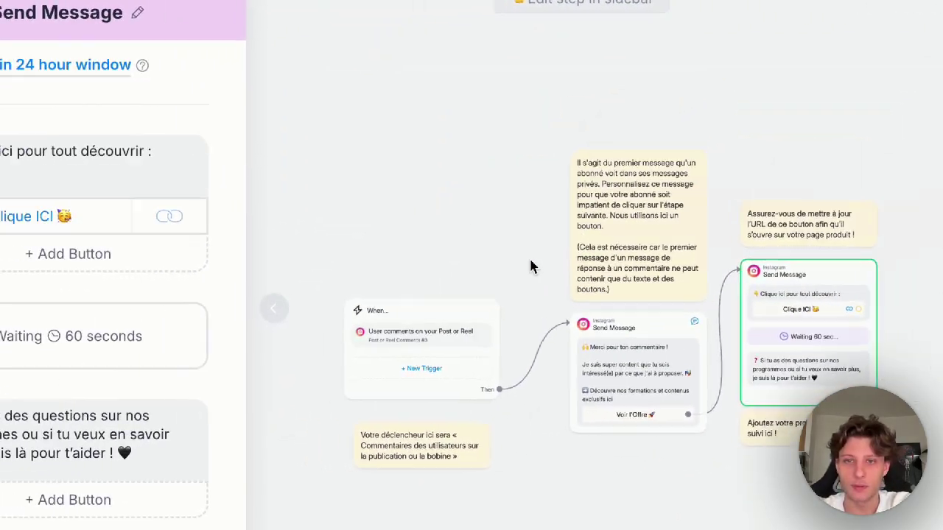
{"action": "scroll", "coordinate": [391, 278], "scroll_direction": "down", "scroll_amount": 1}
{"action": "scroll", "coordinate": [393, 279], "scroll_direction": "up", "scroll_amount": 1}
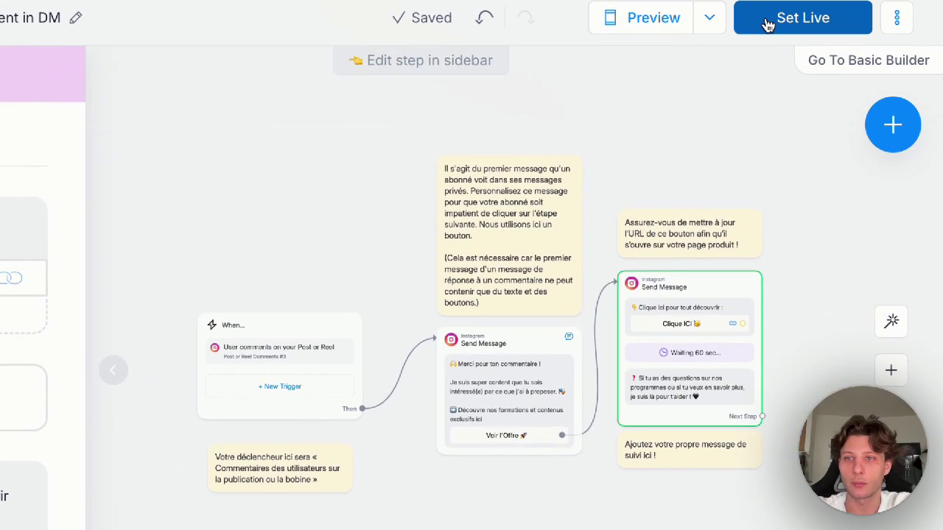
{"action": "left_click", "coordinate": [766, 22]}
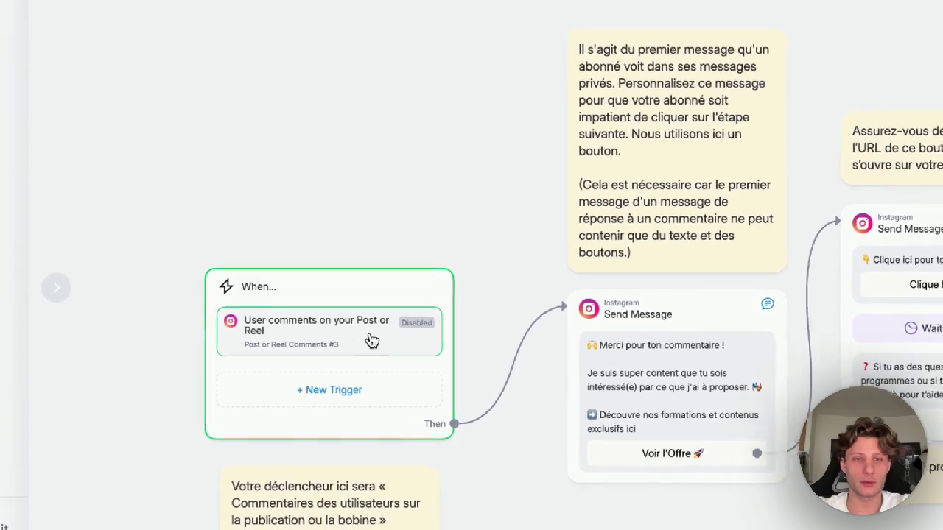
Step: Return to the automations list and open the post or reel comment trigger of the published "FR Auto-reply to comment in DM" automation
{"action": "left_click", "coordinate": [726, 413]}
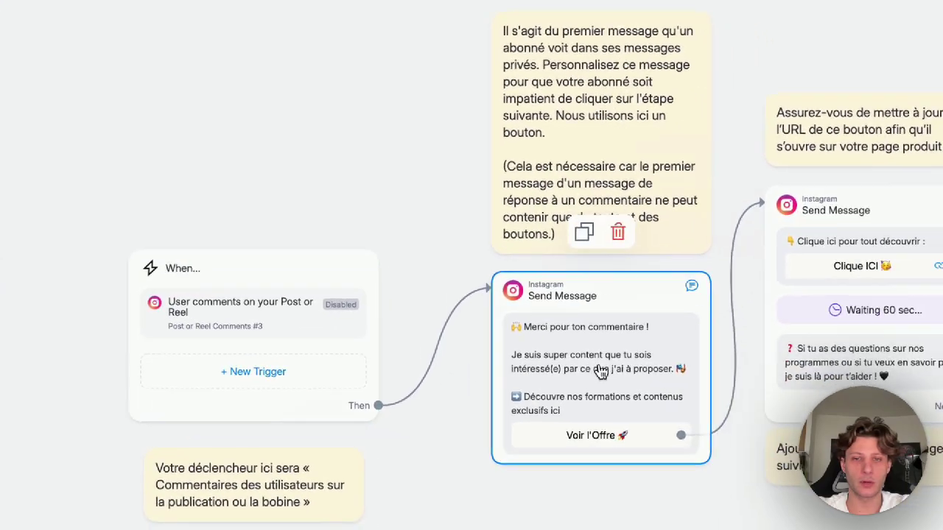
{"action": "left_click", "coordinate": [783, 168]}
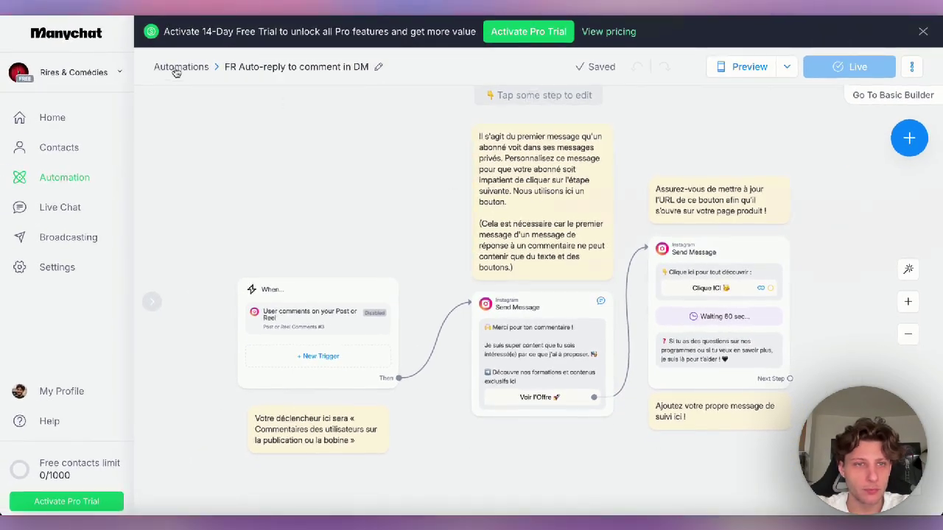
{"action": "left_click", "coordinate": [176, 67]}
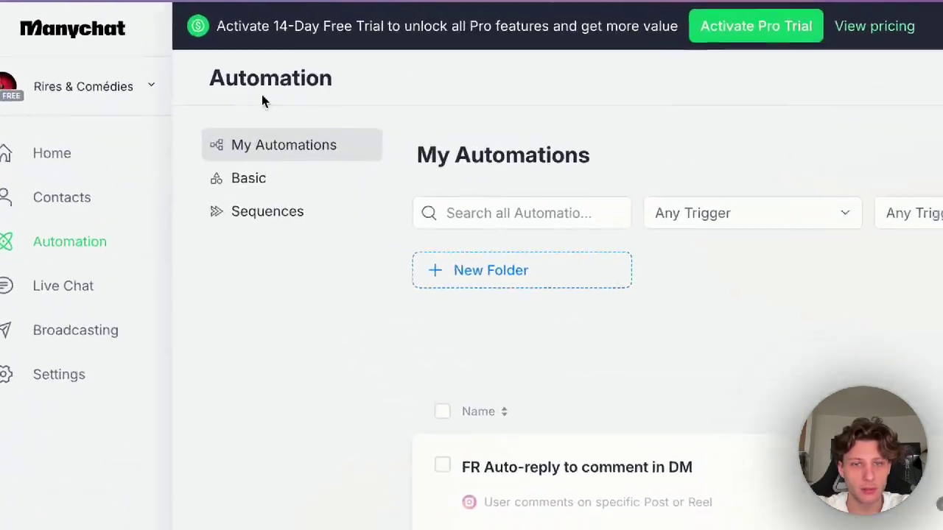
{"action": "left_click", "coordinate": [442, 350]}
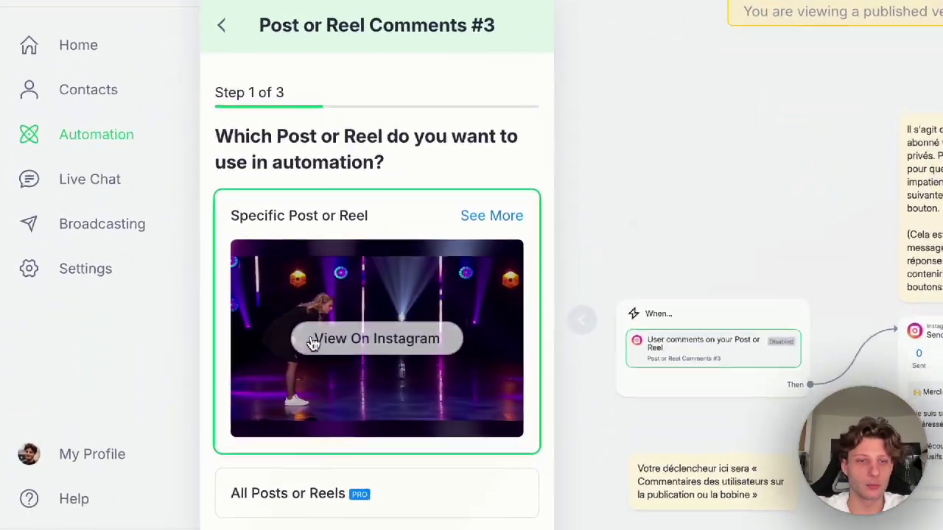
Step: Browse the available posts for the comment trigger and try the Next Post or Reel option
{"action": "scroll", "coordinate": [219, 337], "scroll_direction": "down", "scroll_amount": 1}
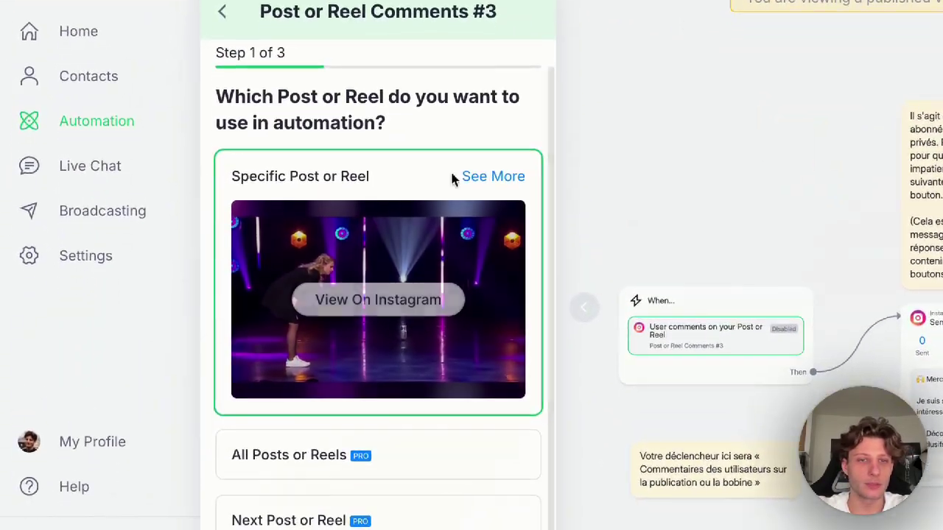
{"action": "left_click", "coordinate": [473, 177]}
{"action": "left_click", "coordinate": [759, 53]}
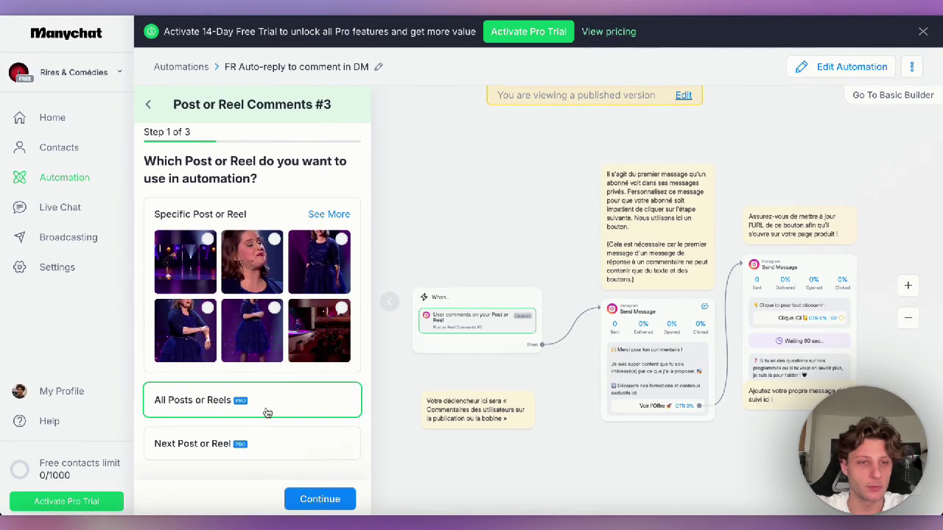
{"action": "left_click", "coordinate": [166, 449]}
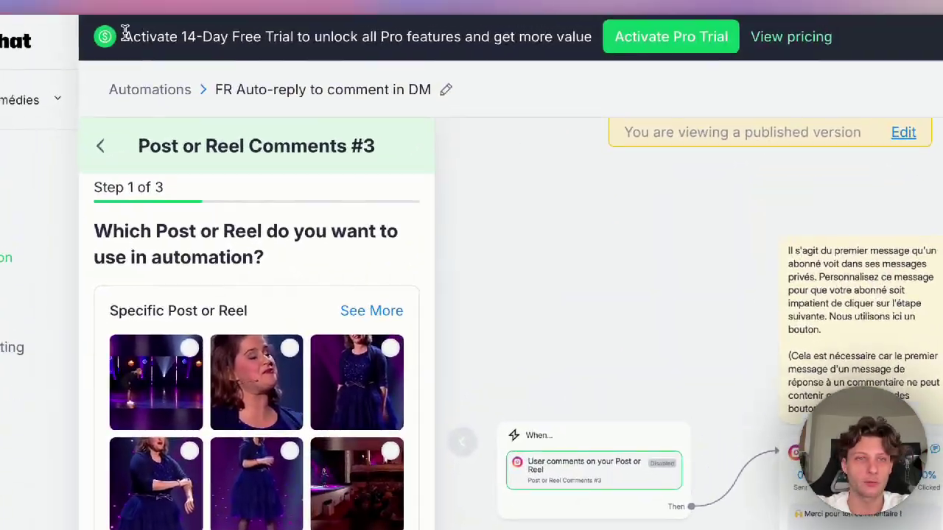
{"action": "left_click_drag", "start_coordinate": [125, 33], "coordinate": [357, 36]}
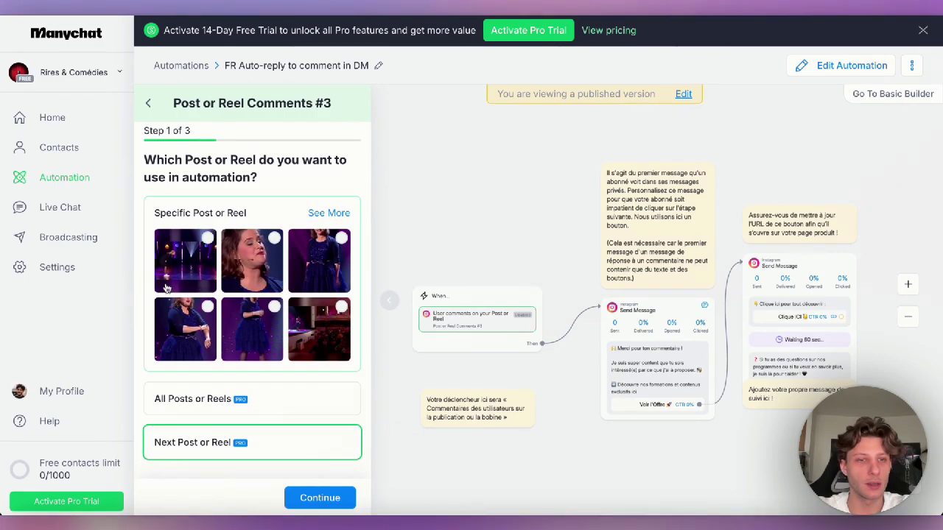
Step: Use the first specific reel for the trigger, let any comment start the DM automation, and continue to the public reply setup
{"action": "left_click", "coordinate": [207, 244]}
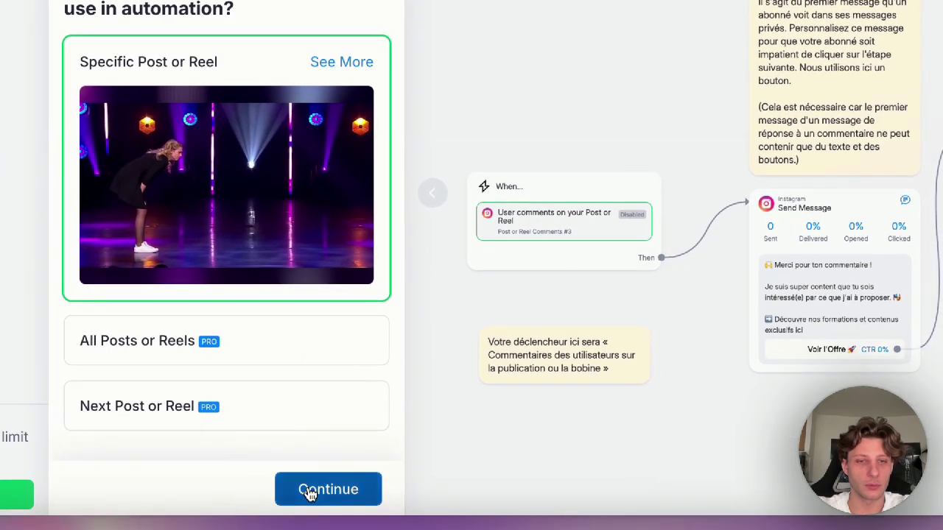
{"action": "left_click", "coordinate": [309, 492]}
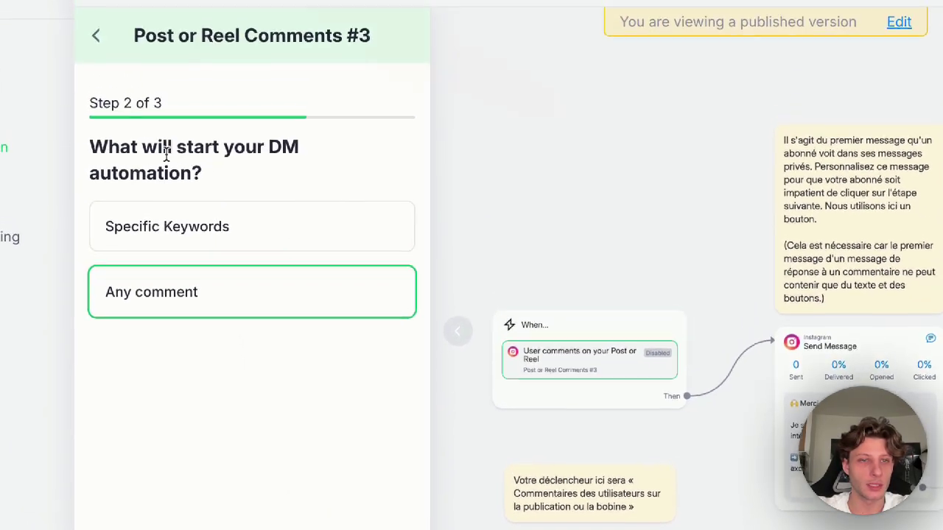
{"action": "left_click_drag", "start_coordinate": [108, 146], "coordinate": [324, 157]}
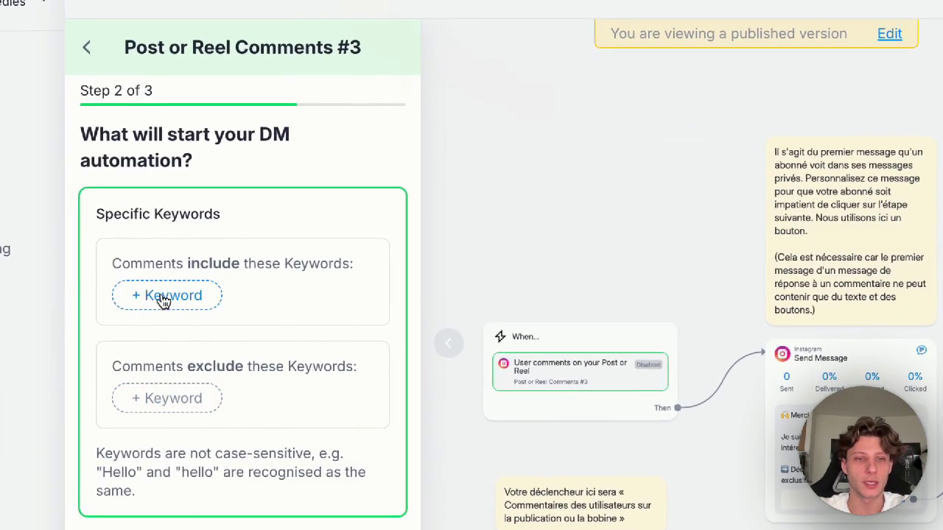
{"action": "left_click", "coordinate": [173, 526]}
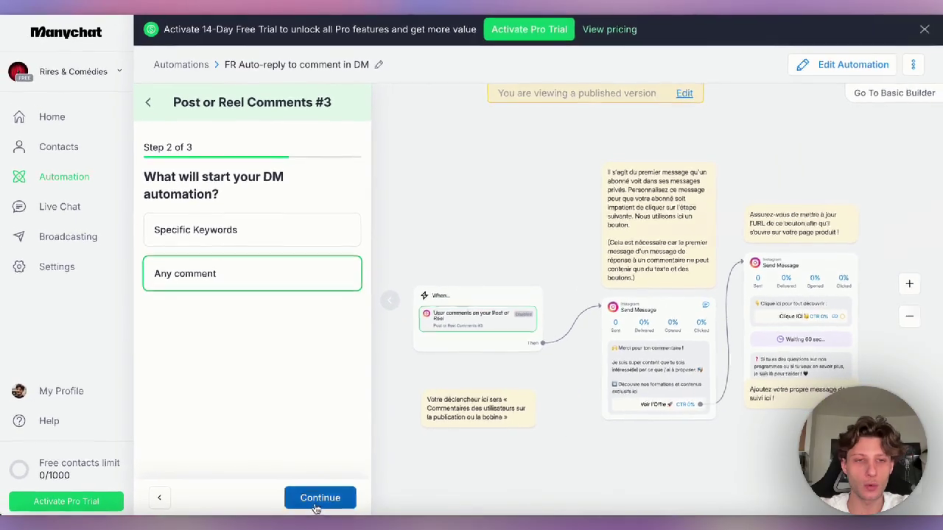
{"action": "left_click", "coordinate": [317, 505]}
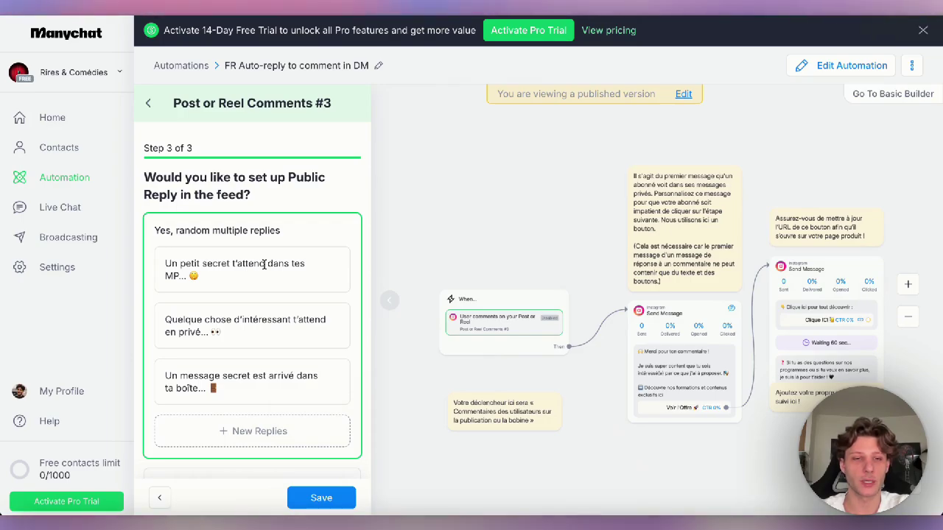
Step: Review the texts of the three random public replies configured for the feed
{"action": "left_click", "coordinate": [244, 275]}
{"action": "left_click_drag", "start_coordinate": [245, 276], "coordinate": [161, 263]}
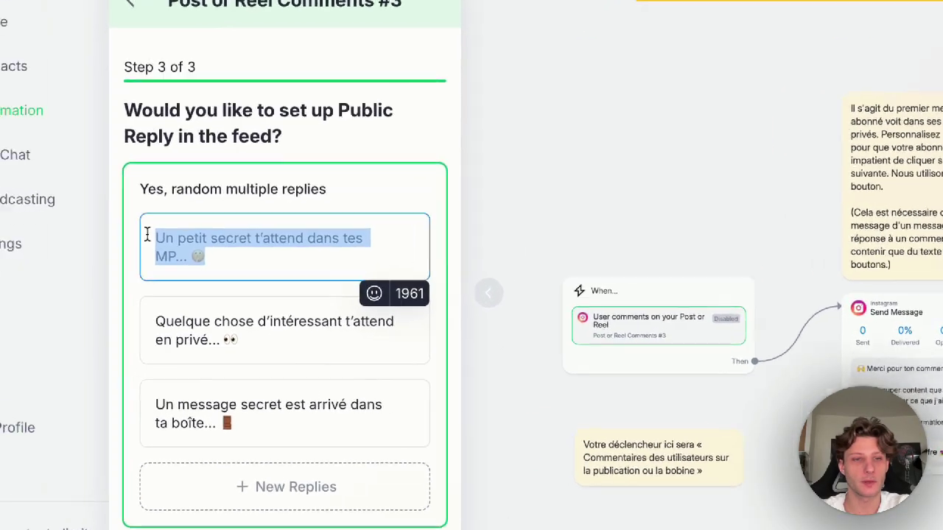
{"action": "left_click_drag", "start_coordinate": [267, 332], "coordinate": [161, 315]}
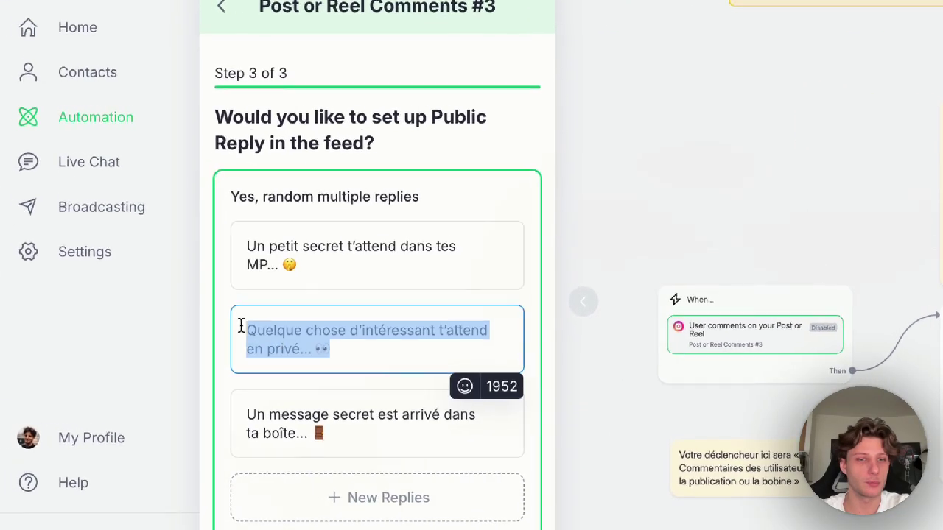
{"action": "left_click", "coordinate": [378, 438]}
{"action": "left_click_drag", "start_coordinate": [378, 437], "coordinate": [233, 413]}
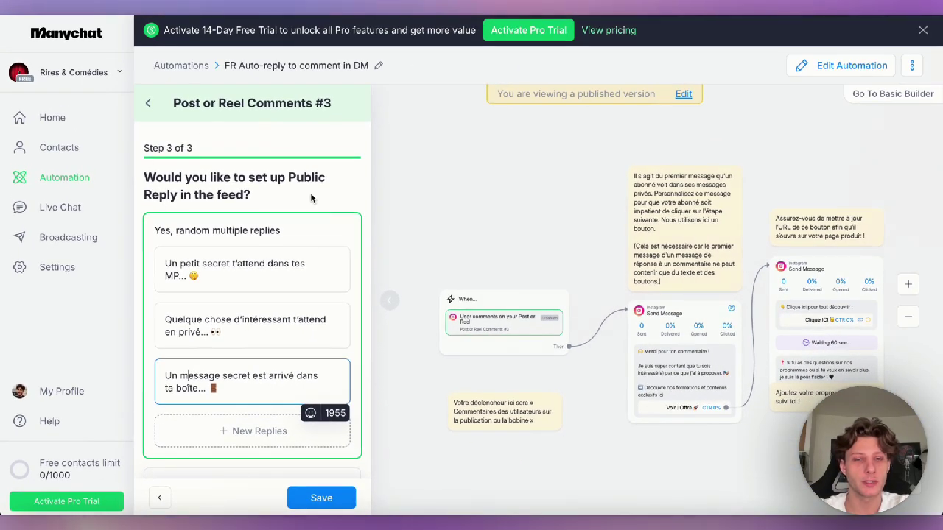
{"action": "left_click", "coordinate": [216, 498]}
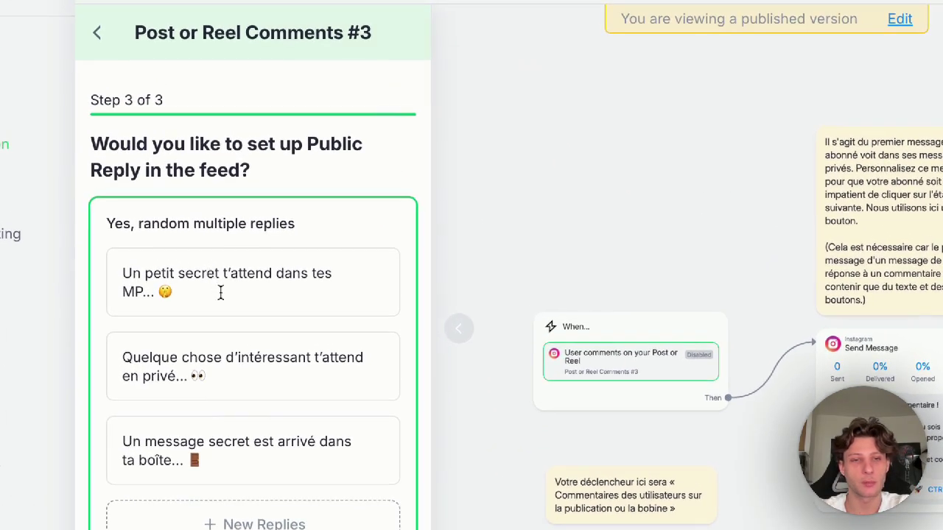
Step: Save the comment trigger with random multiple public replies and look over the flow
{"action": "scroll", "coordinate": [220, 293], "scroll_direction": "down", "scroll_amount": 2}
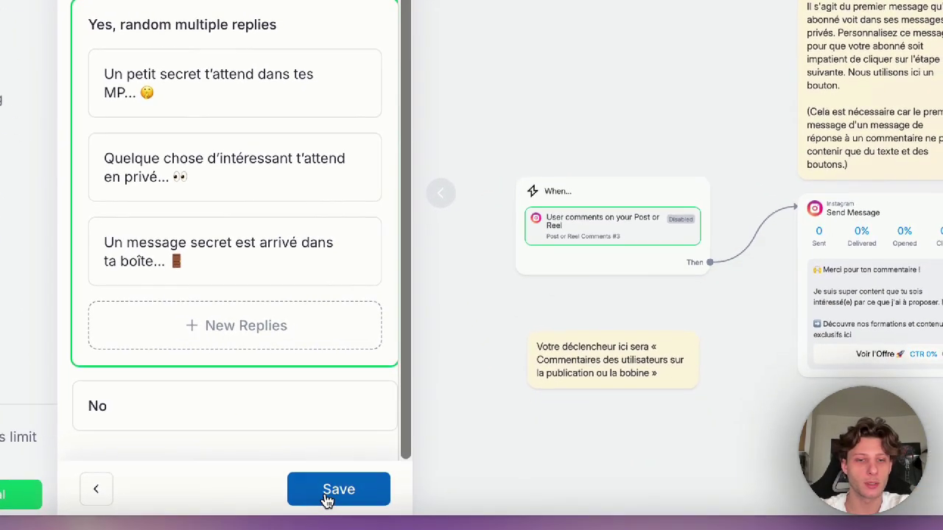
{"action": "left_click", "coordinate": [327, 500]}
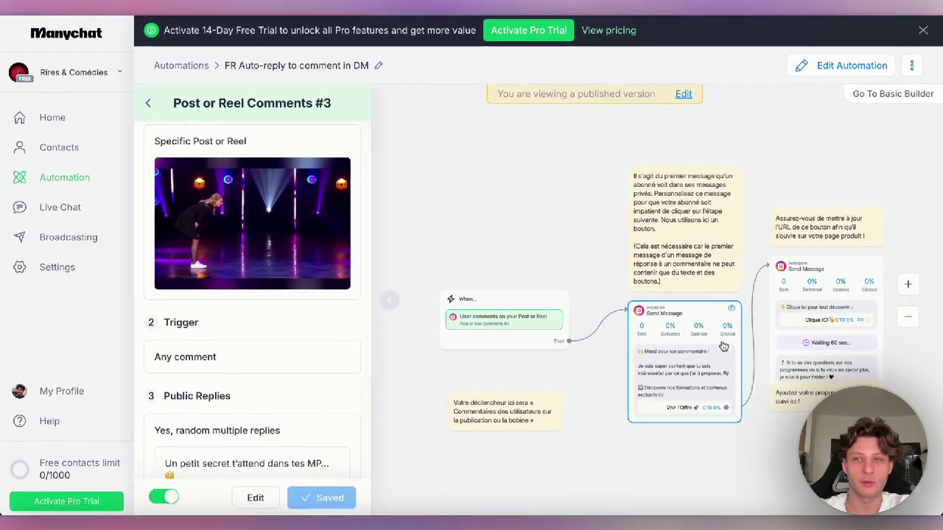
{"action": "scroll", "coordinate": [722, 346], "scroll_direction": "right", "scroll_amount": 1}
{"action": "scroll", "coordinate": [722, 346], "scroll_direction": "up", "scroll_amount": 1}
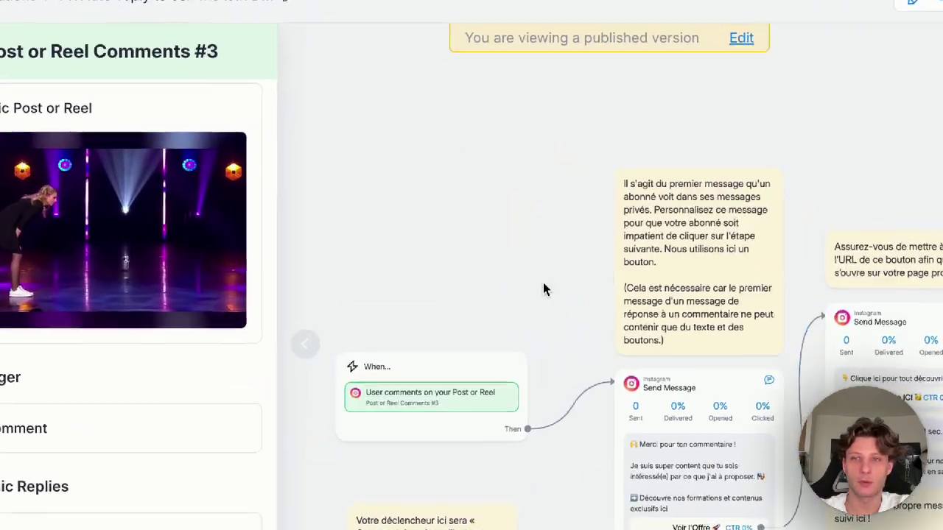
{"action": "scroll", "coordinate": [543, 282], "scroll_direction": "down", "scroll_amount": 1}
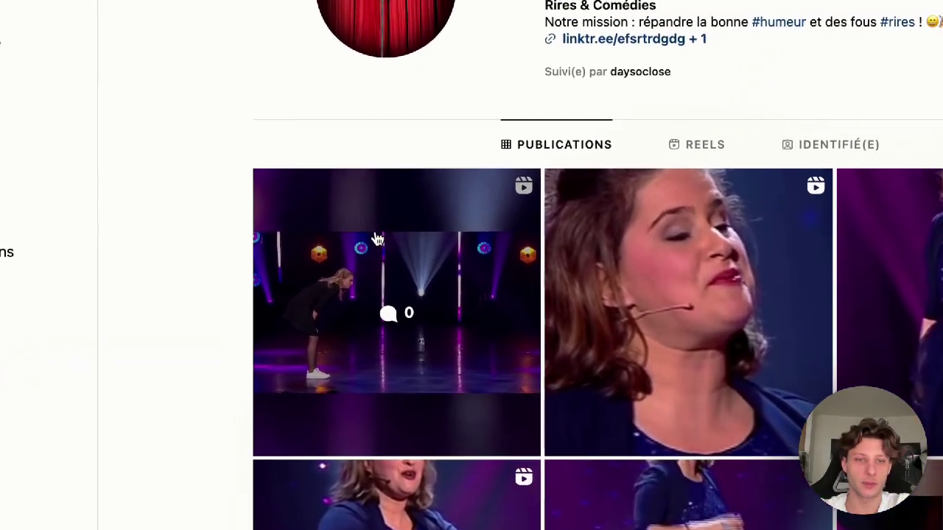
Step: Open the first reel on the Rires & Comédies Instagram profile and post the comment "💯💯💯🔥"
{"action": "left_click", "coordinate": [485, 223]}
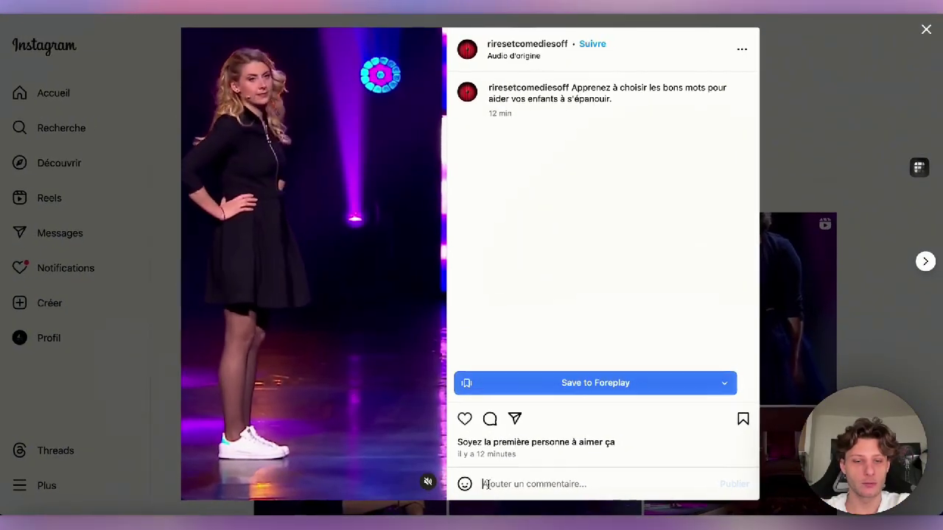
{"action": "left_click", "coordinate": [485, 484]}
{"action": "type", "text": "💯💯💯🔥"}
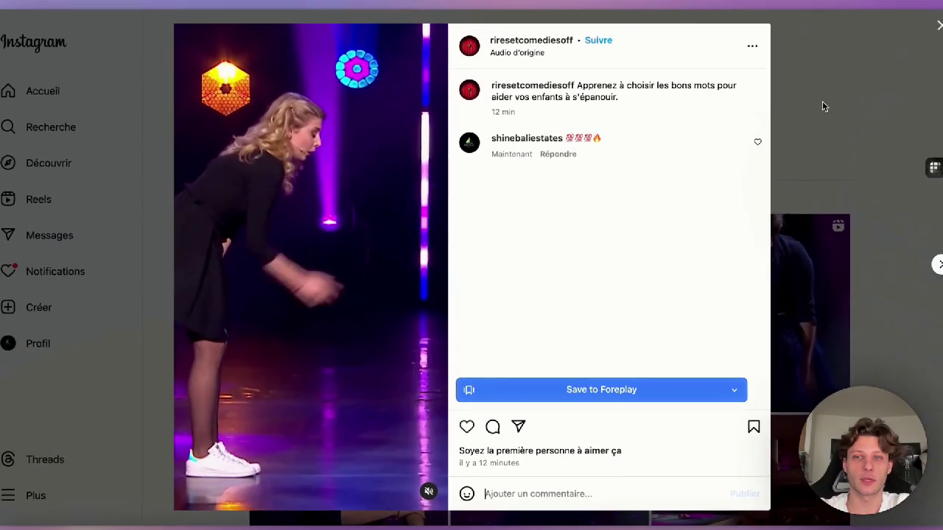
Step: Switch back to Manychat and open the commenter's conversation in Live Chat to check the automated message
{"action": "left_click", "coordinate": [92, 3]}
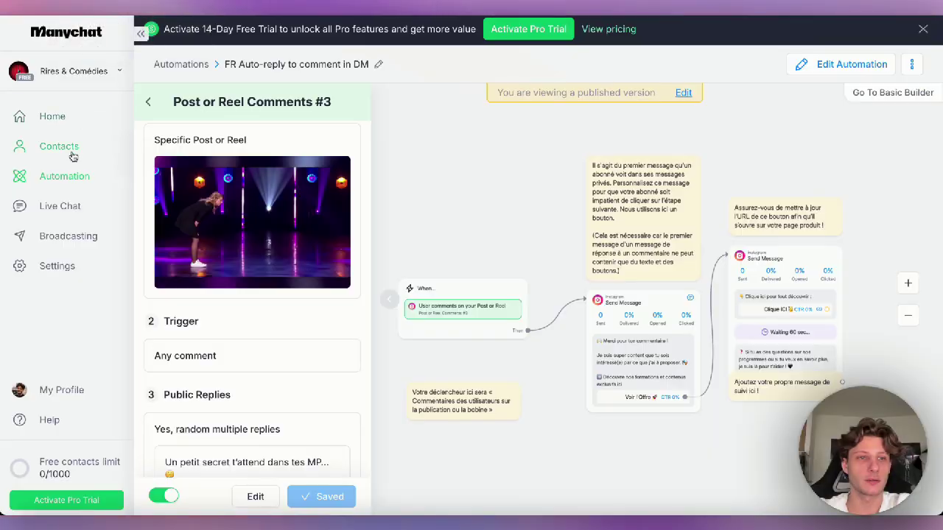
{"action": "left_click", "coordinate": [61, 209]}
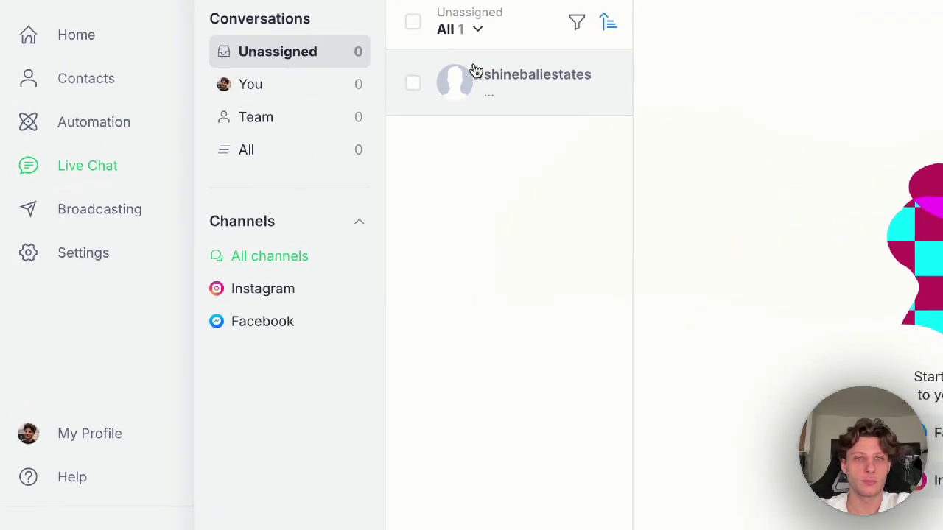
{"action": "left_click", "coordinate": [529, 84]}
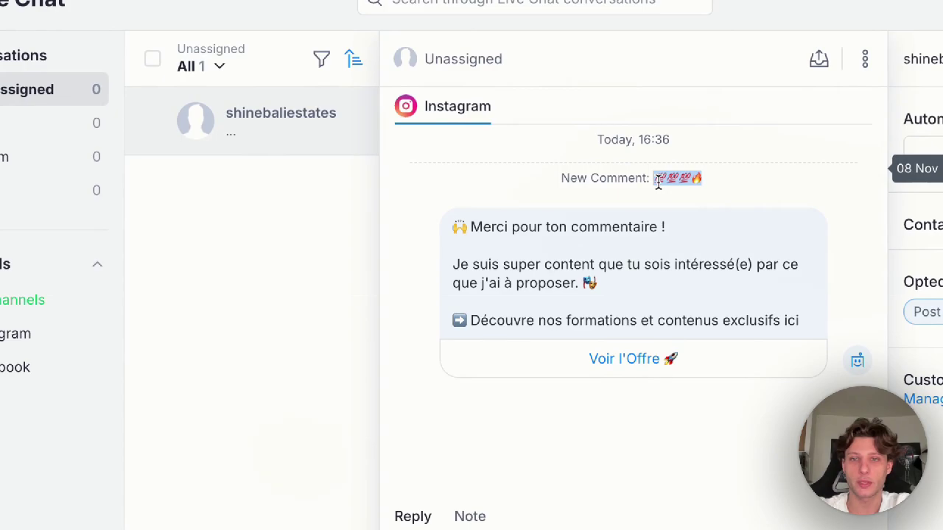
Step: Read through the automated reply sent after the new comment in the Live Chat conversation
{"action": "left_click_drag", "start_coordinate": [597, 214], "coordinate": [696, 281]}
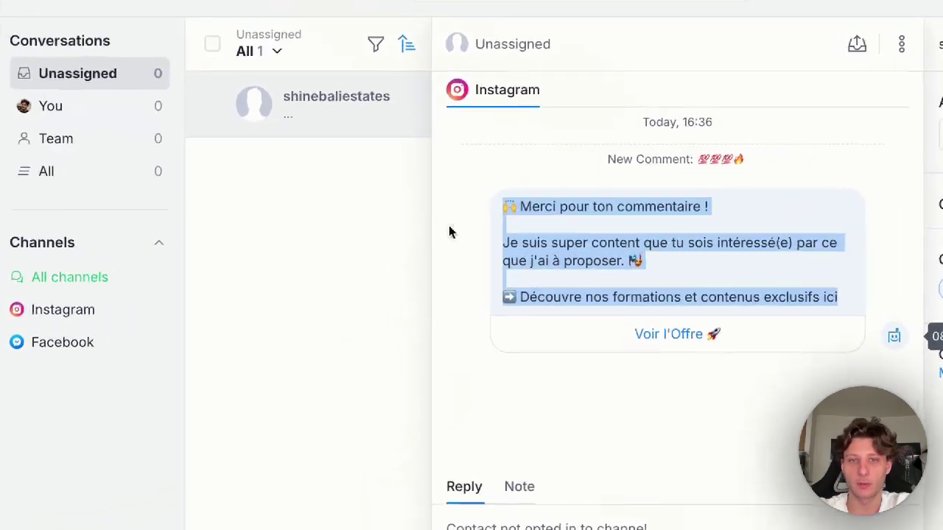
{"action": "left_click", "coordinate": [391, 227]}
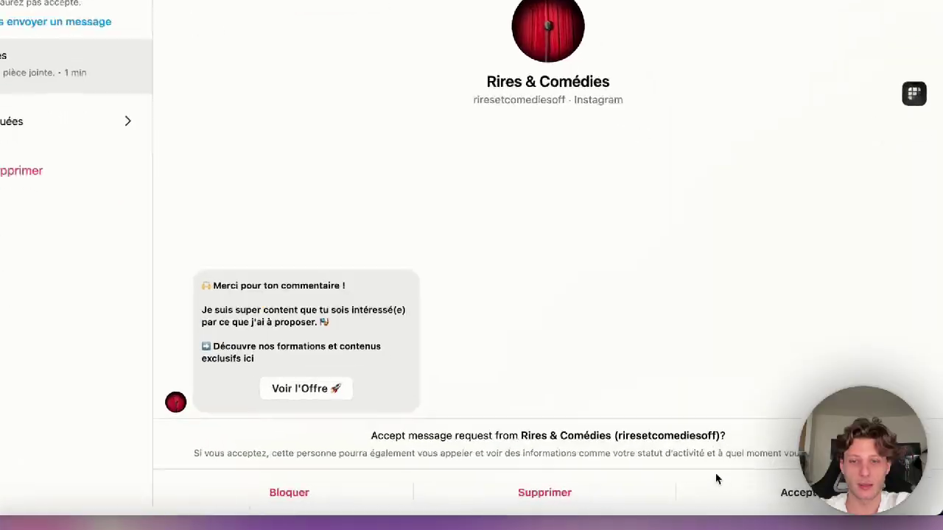
Step: In the commenter's Instagram inbox, accept the Rires & Comédies message request into Principal and test the "Voir l'Offre" and "Clique ICI" buttons
{"action": "left_click", "coordinate": [768, 487]}
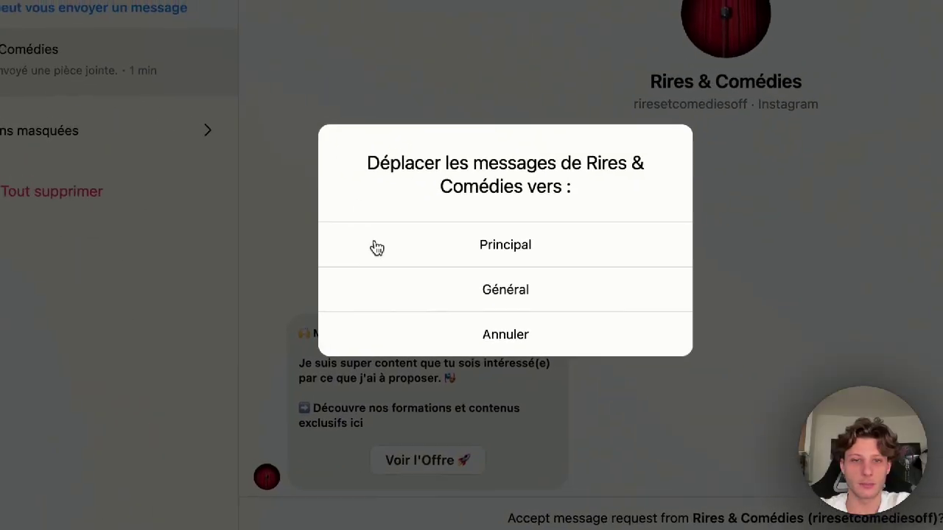
{"action": "left_click", "coordinate": [270, 211]}
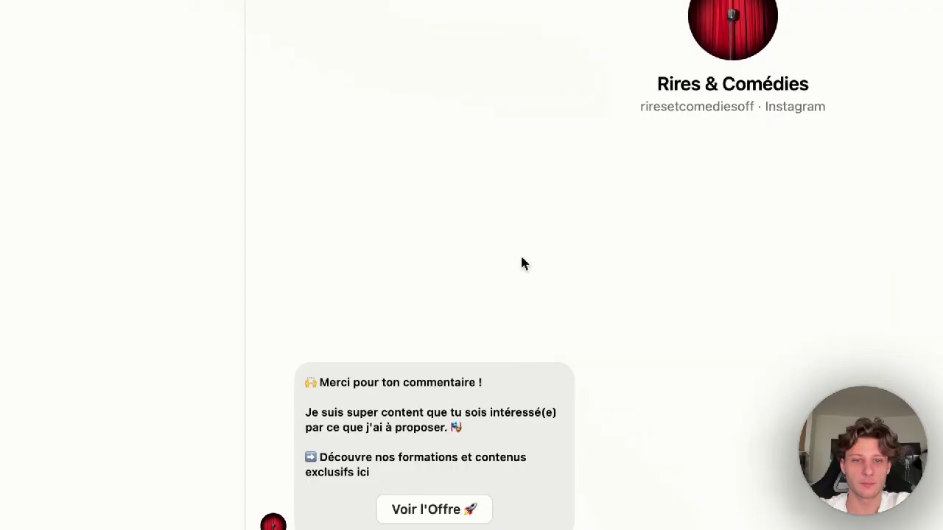
{"action": "left_click", "coordinate": [417, 511]}
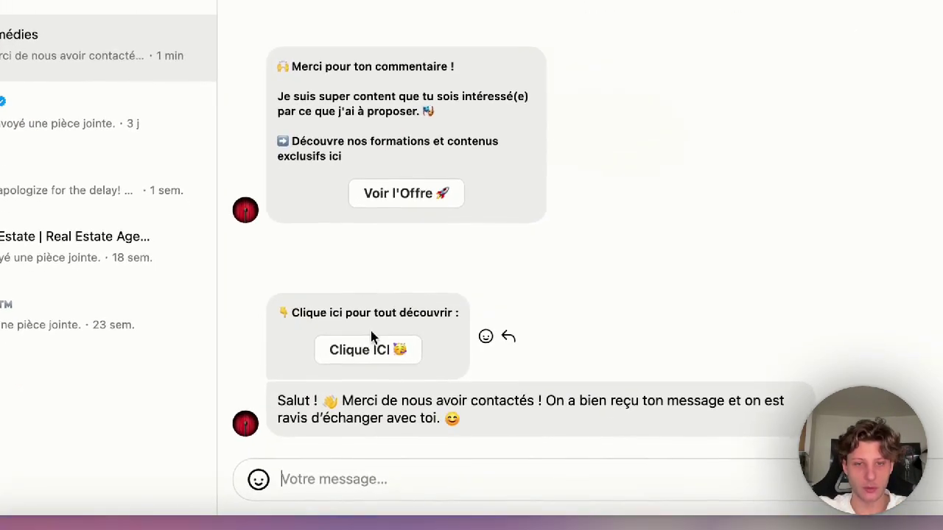
{"action": "left_click", "coordinate": [369, 349]}
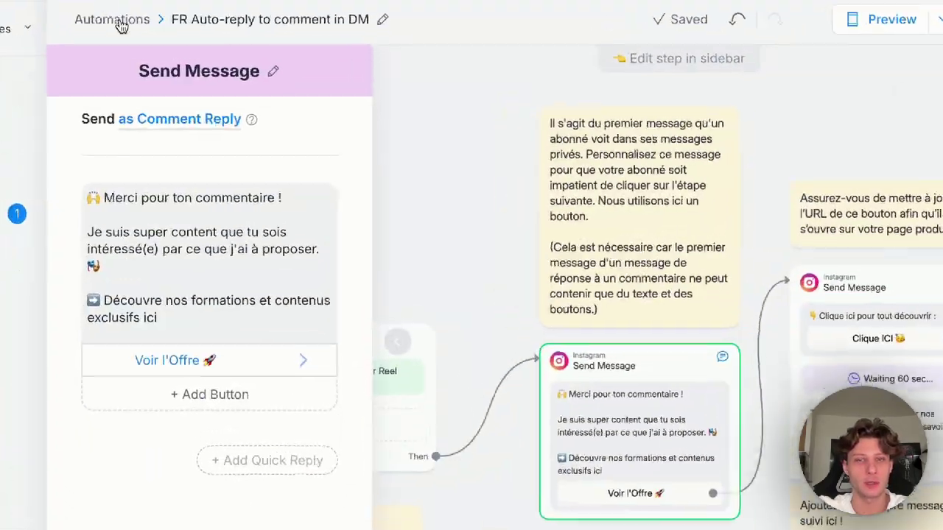
Step: Return to Manychat and review the "FR Auto-reply to comment in DM" flow from the comment trigger to the 60-second follow-up message
{"action": "scroll", "coordinate": [716, 226], "scroll_direction": "down", "scroll_amount": 2}
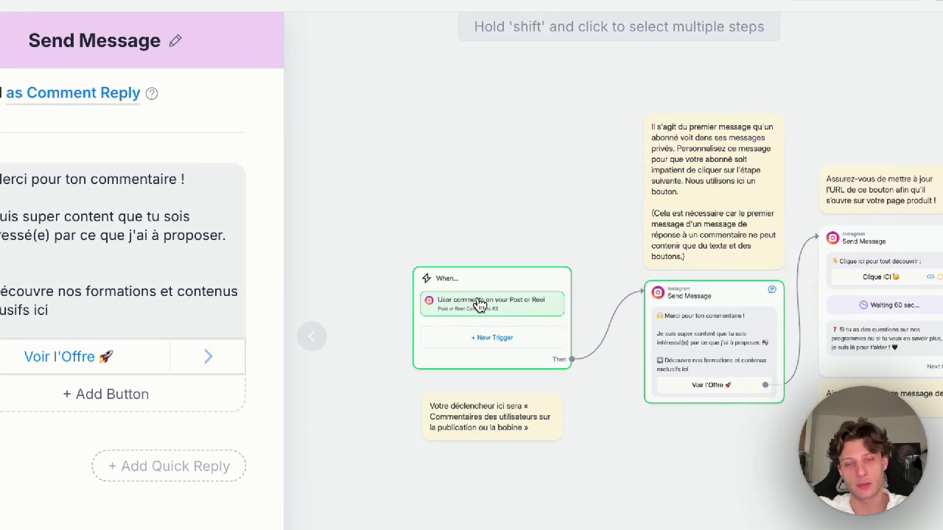
{"action": "mouse_move", "coordinate": [721, 335]}
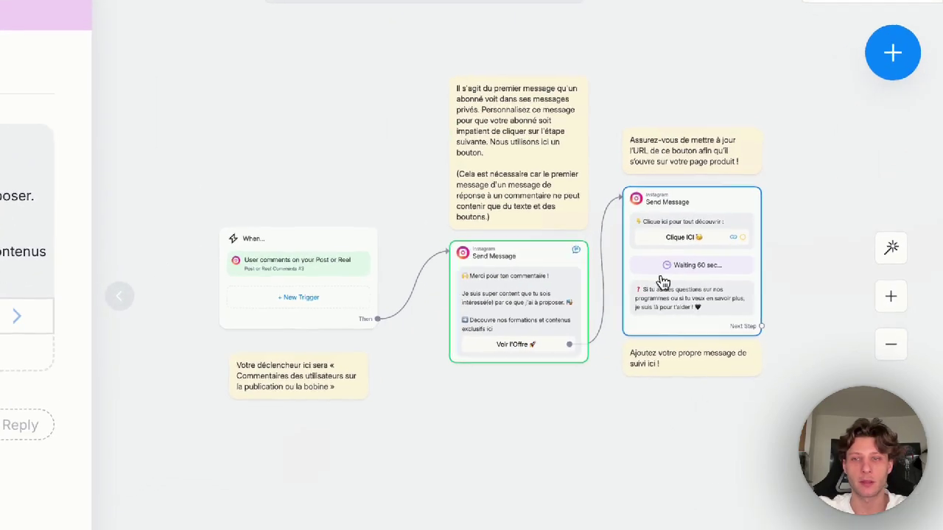
{"action": "scroll", "coordinate": [751, 289], "scroll_direction": "right", "scroll_amount": 1}
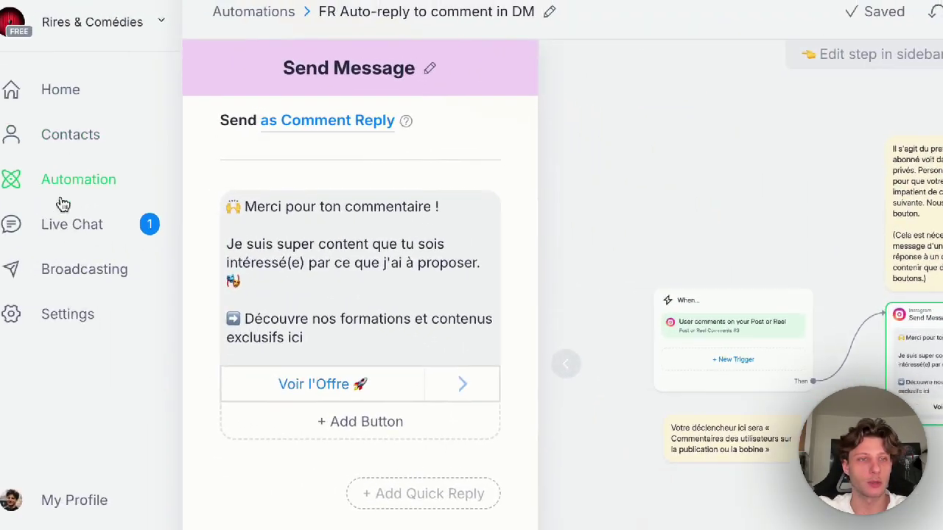
Step: Open the Shine Bali Estate conversation in Live Chat and read the full exchange from the new comment to the follow-up messages
{"action": "left_click", "coordinate": [63, 221]}
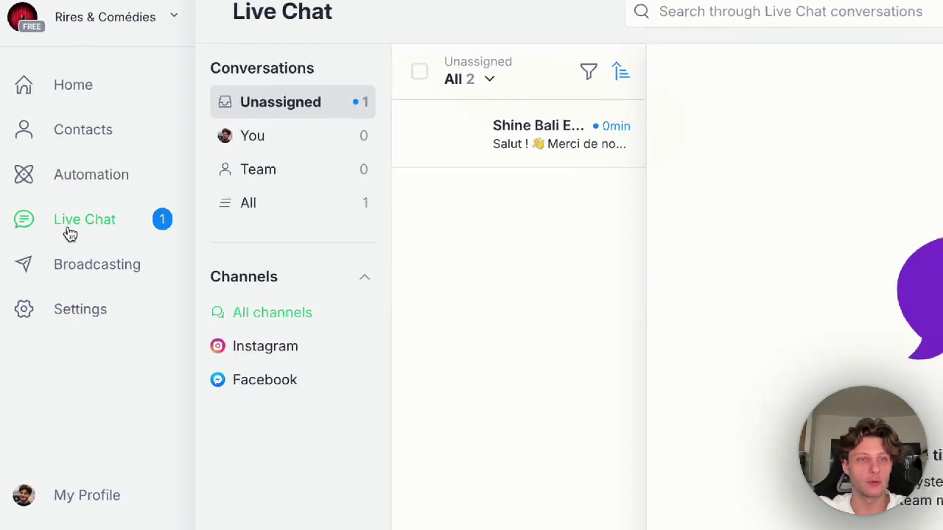
{"action": "left_click", "coordinate": [322, 148]}
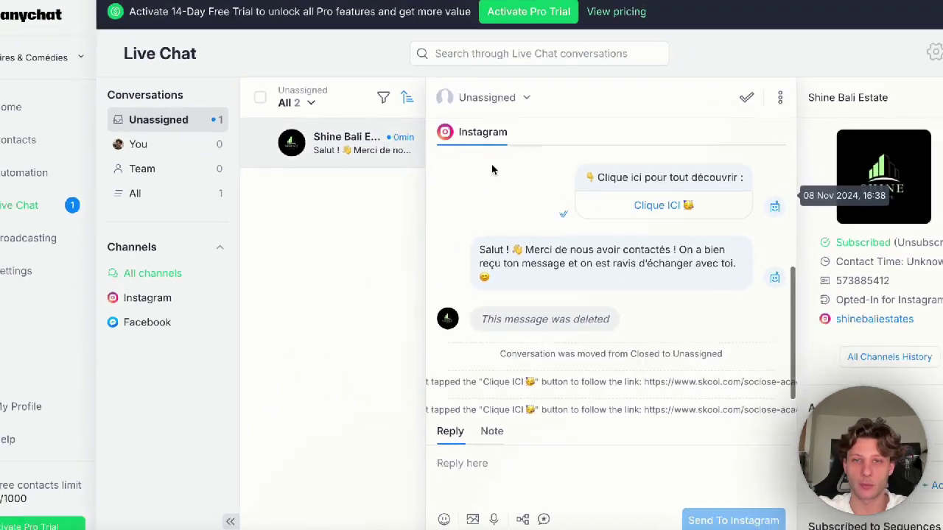
{"action": "scroll", "coordinate": [475, 143], "scroll_direction": "up", "scroll_amount": 5}
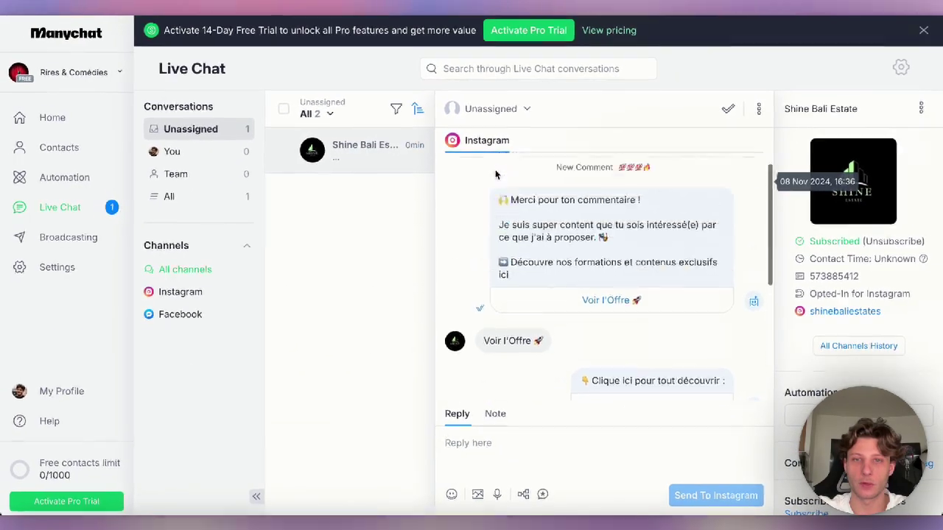
{"action": "scroll", "coordinate": [495, 175], "scroll_direction": "down", "scroll_amount": 5}
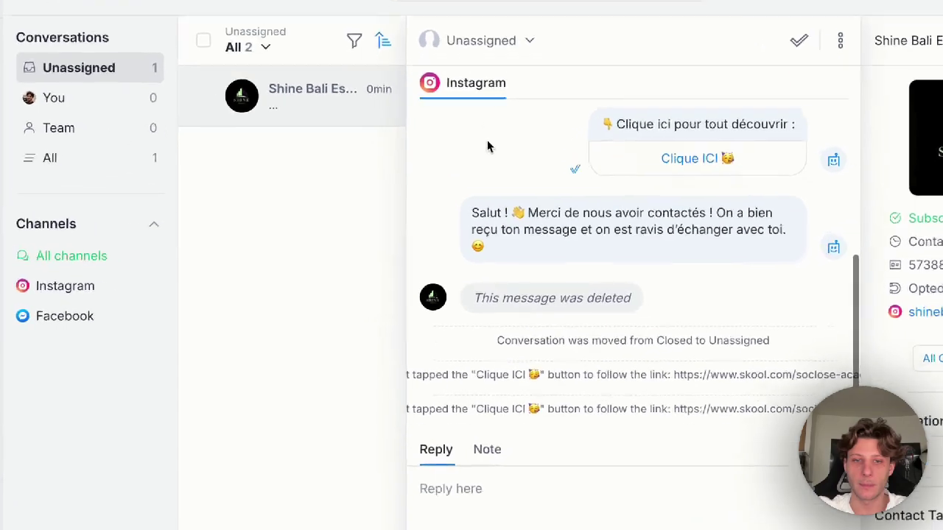
{"action": "scroll", "coordinate": [487, 140], "scroll_direction": "down", "scroll_amount": 2}
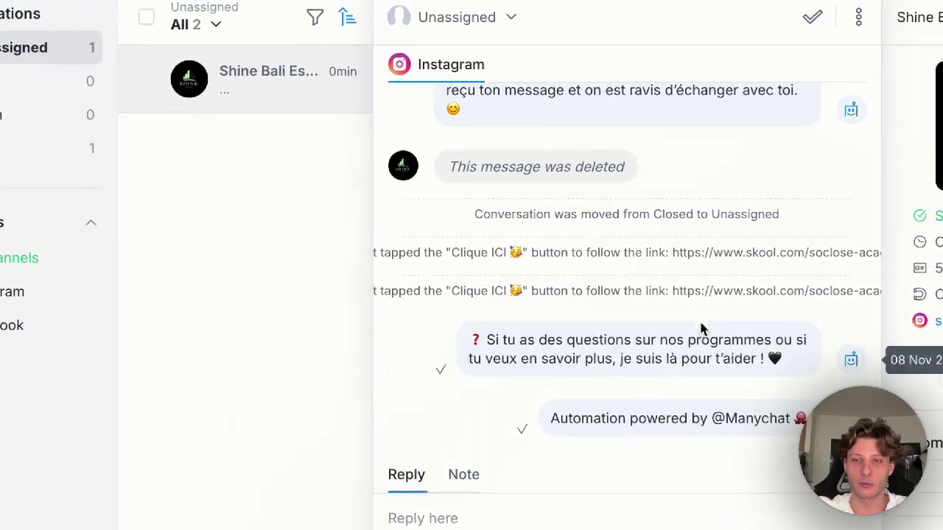
{"action": "scroll", "coordinate": [696, 337], "scroll_direction": "down", "scroll_amount": 3}
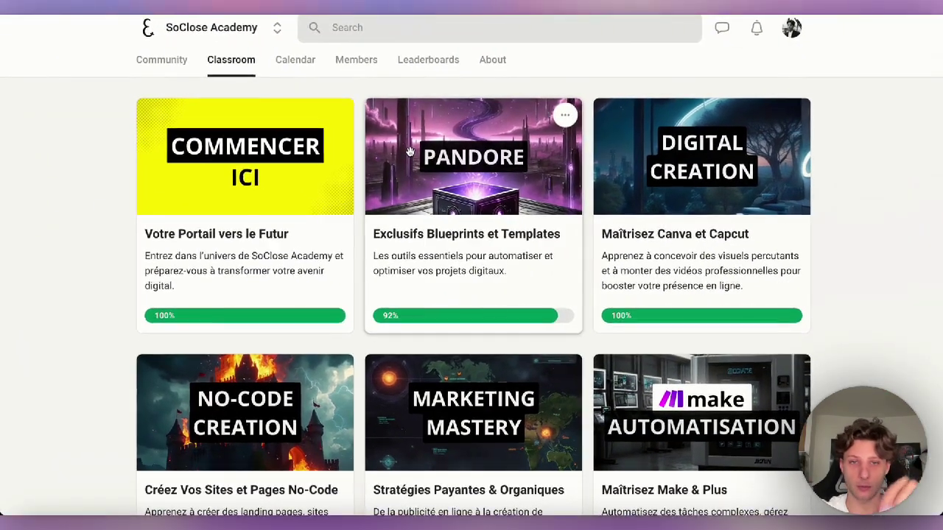
Step: Switch to the SoClose Academy page on Skool and look over the courses offered in the Classroom
{"action": "scroll", "coordinate": [317, 148], "scroll_direction": "up", "scroll_amount": 1}
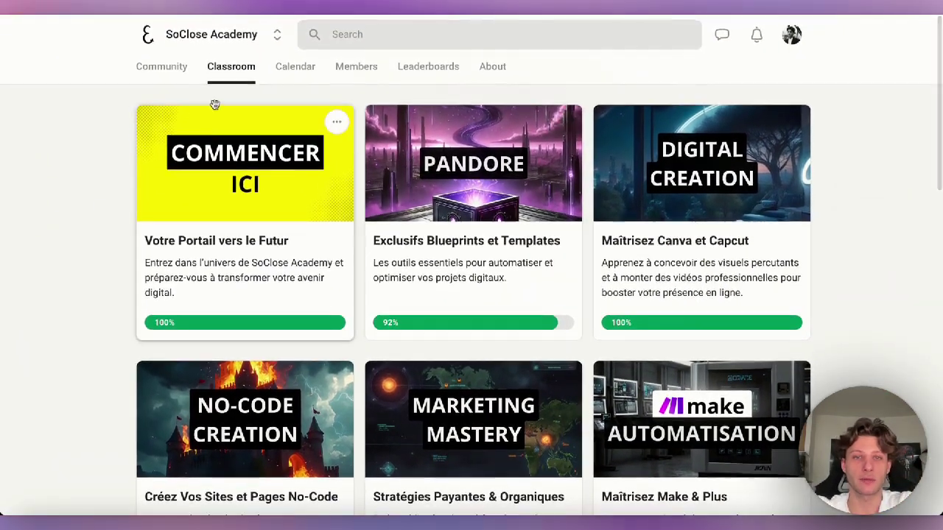
{"action": "scroll", "coordinate": [381, 302], "scroll_direction": "down", "scroll_amount": 3}
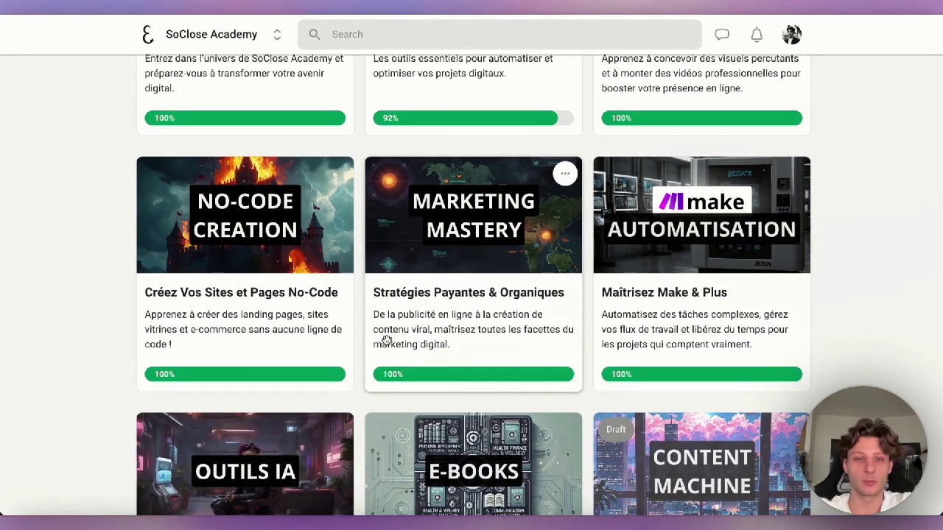
{"action": "scroll", "coordinate": [386, 340], "scroll_direction": "down", "scroll_amount": 2}
{"action": "scroll", "coordinate": [386, 311], "scroll_direction": "down", "scroll_amount": 1}
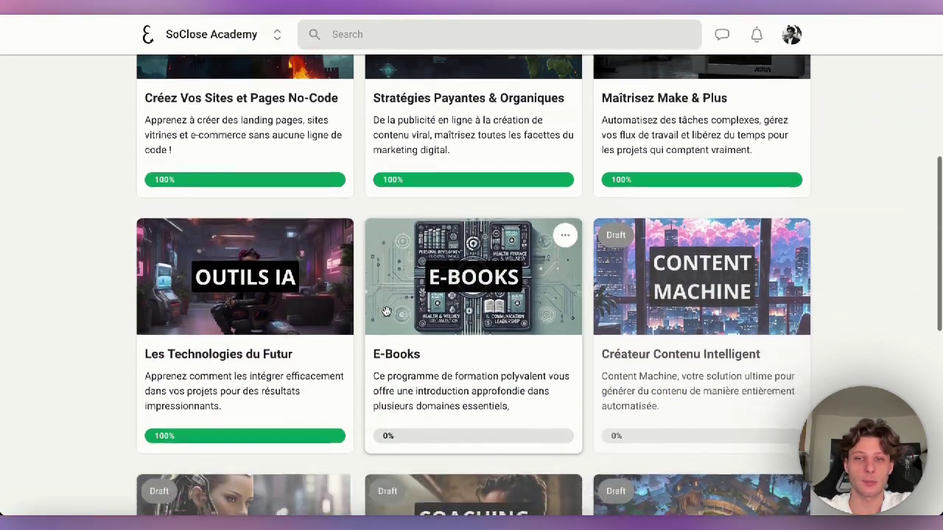
{"action": "scroll", "coordinate": [386, 311], "scroll_direction": "down", "scroll_amount": 2}
{"action": "scroll", "coordinate": [386, 311], "scroll_direction": "up", "scroll_amount": 4}
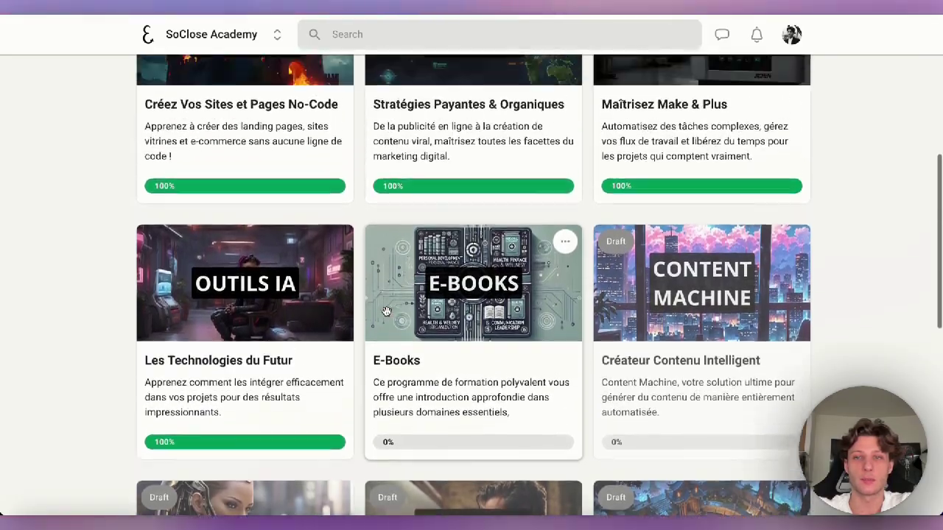